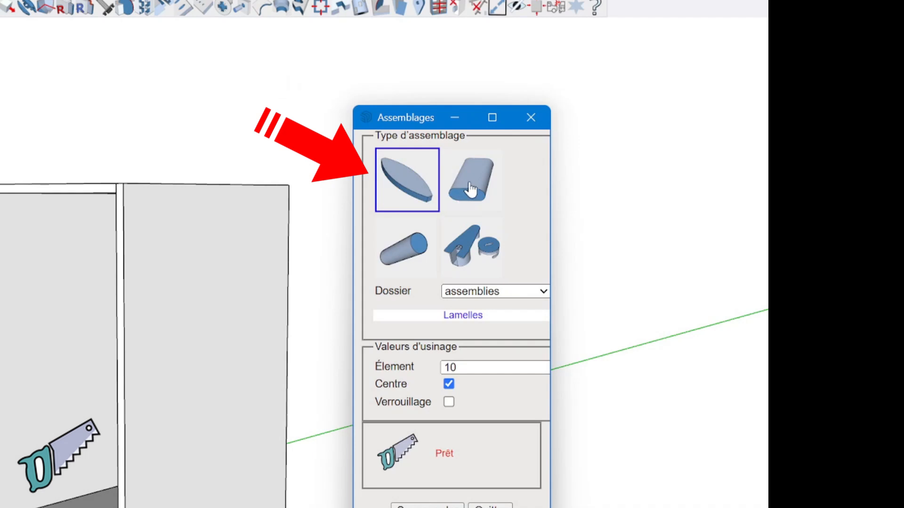
Step: Examine the machining settings offered for the Dominos, Tourillons, Excentriques and Lamelles joint types
left_click(472, 188)
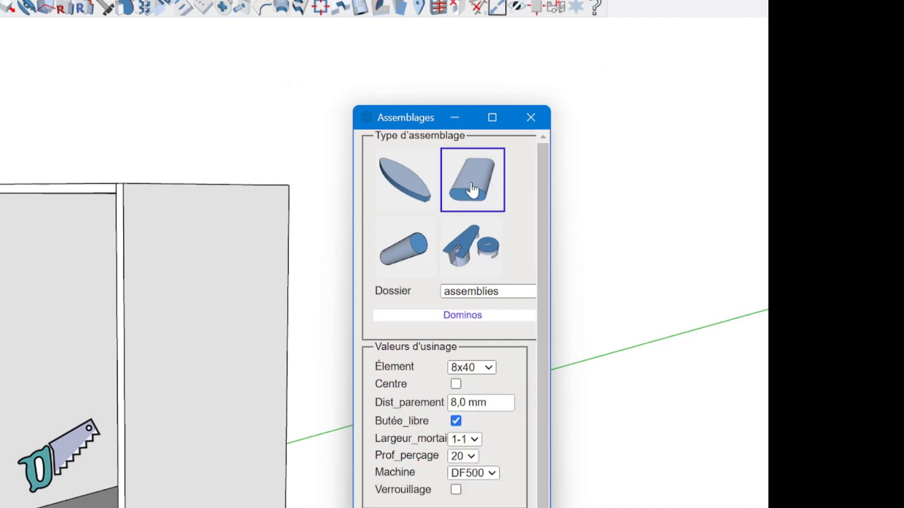
left_click(411, 263)
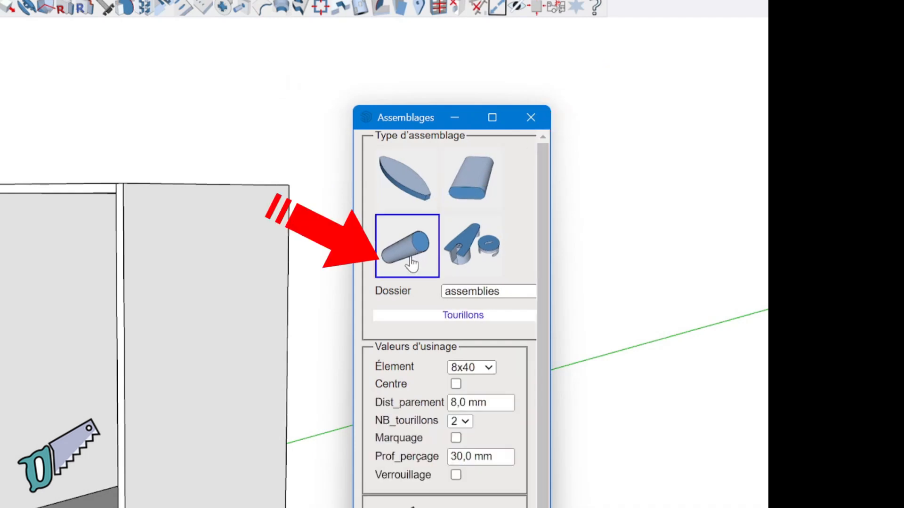
left_click(489, 243)
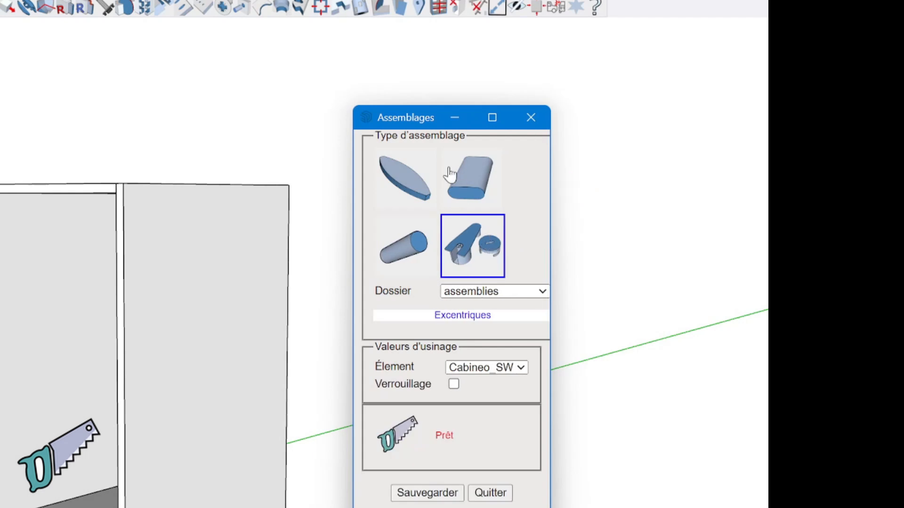
left_click(411, 174)
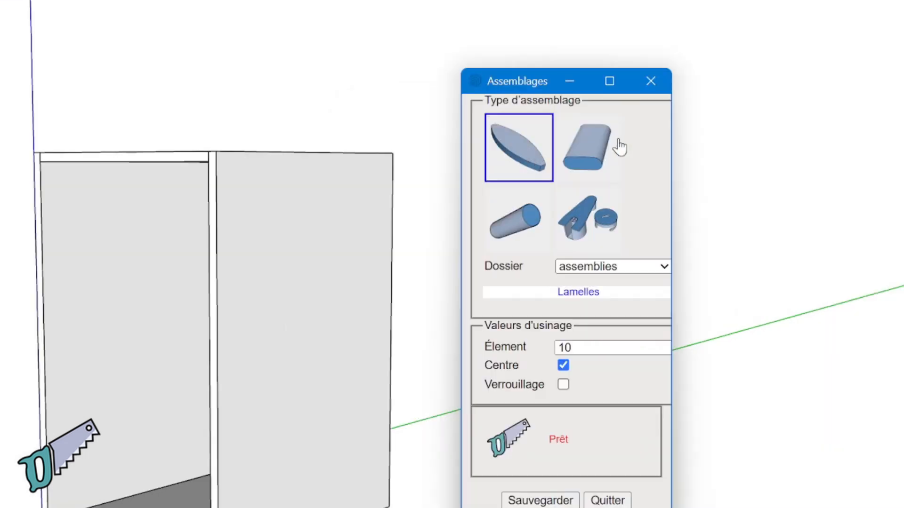
left_click(596, 160)
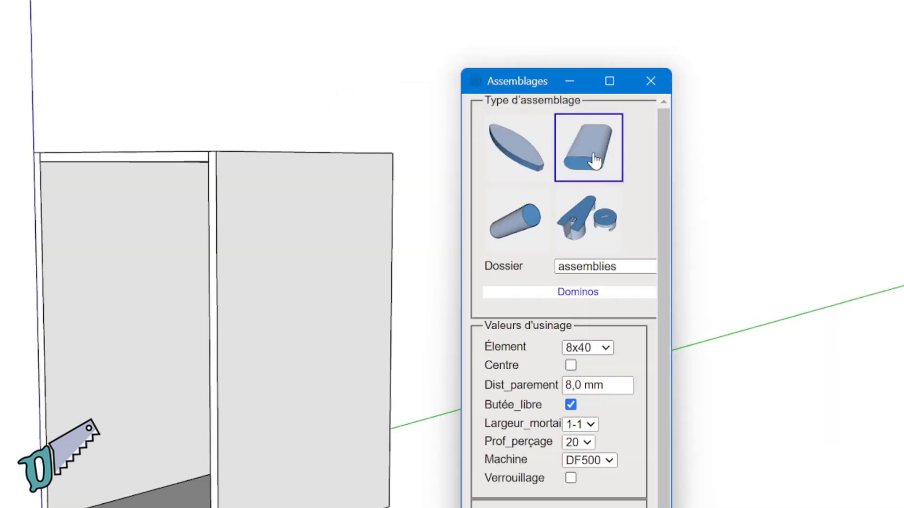
left_click(519, 231)
left_click(584, 225)
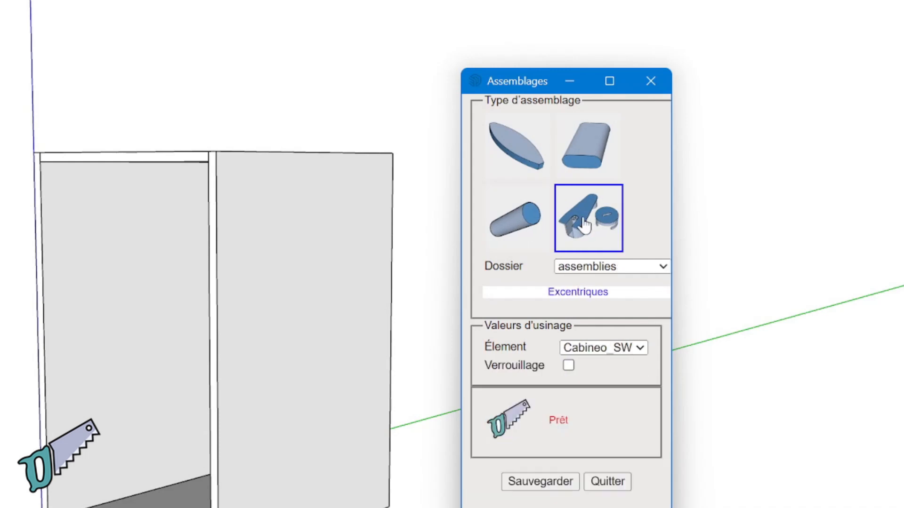
left_click(524, 163)
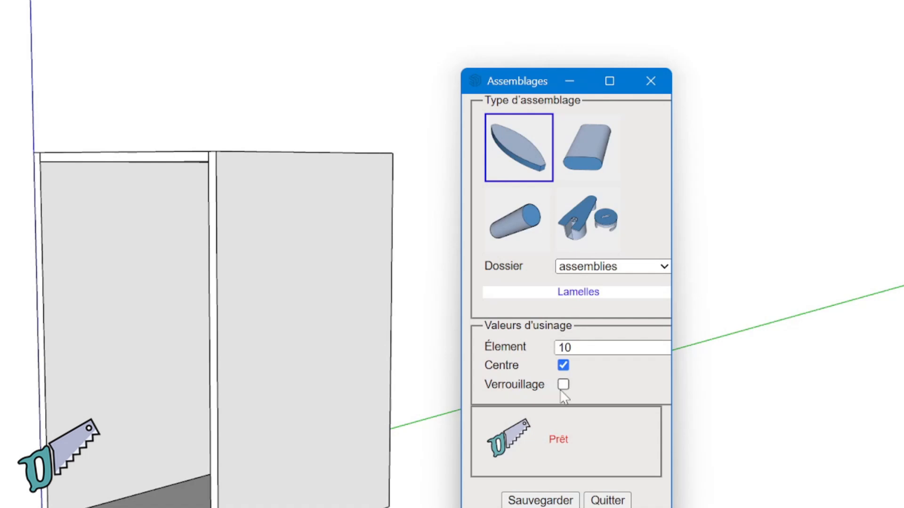
Step: Compare the joint types once more and view the folders available for the Excentriques joint
left_click(595, 230)
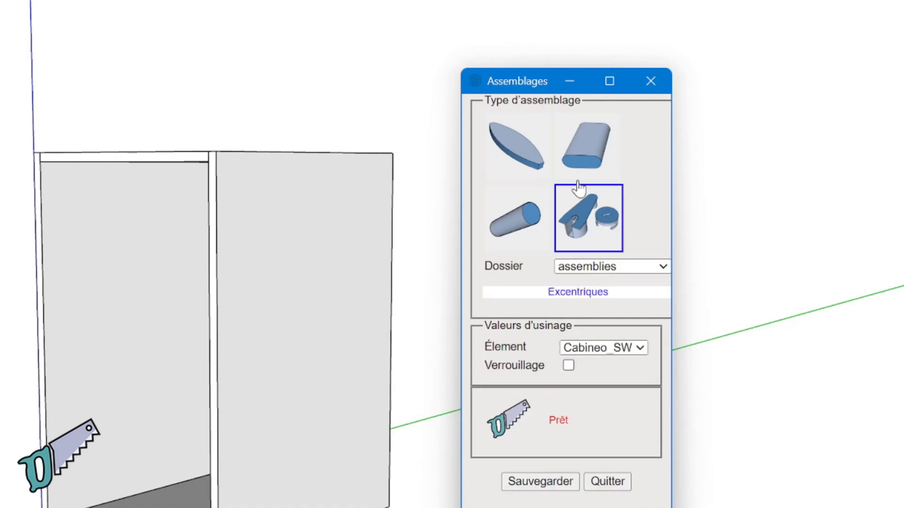
left_click(583, 146)
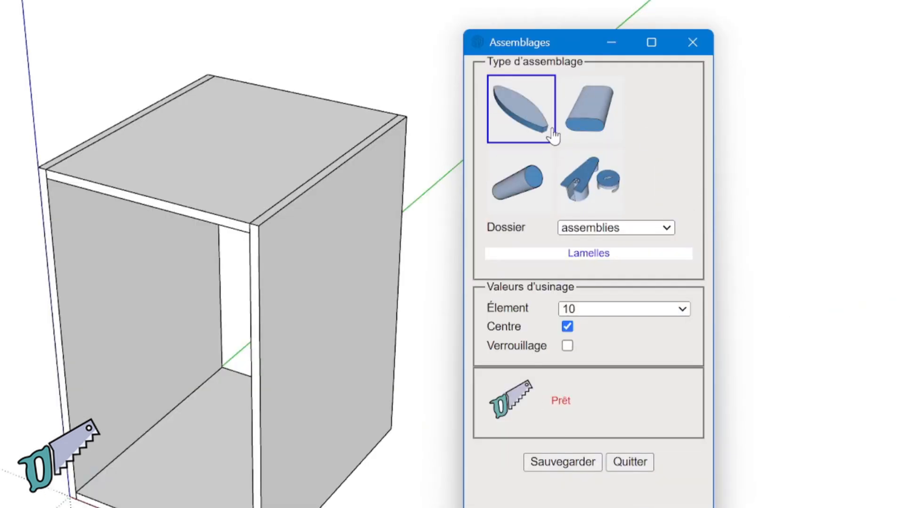
left_click(597, 116)
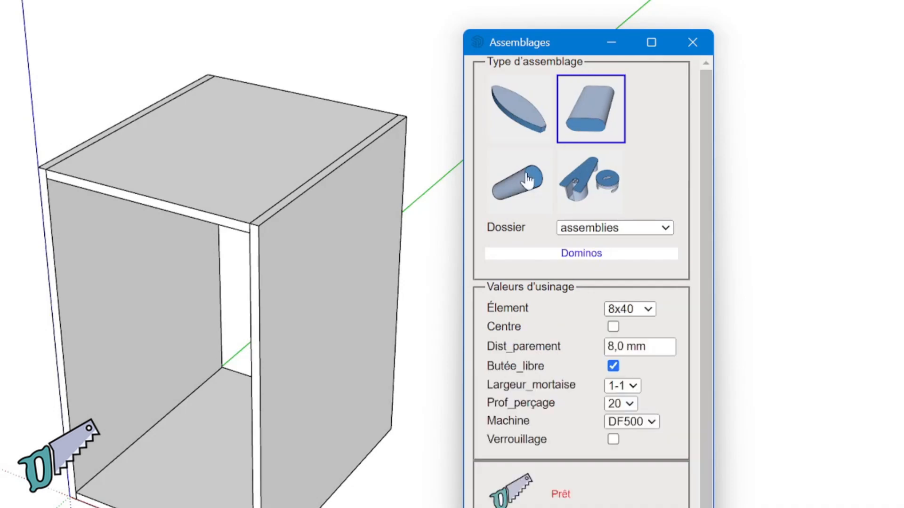
left_click(515, 192)
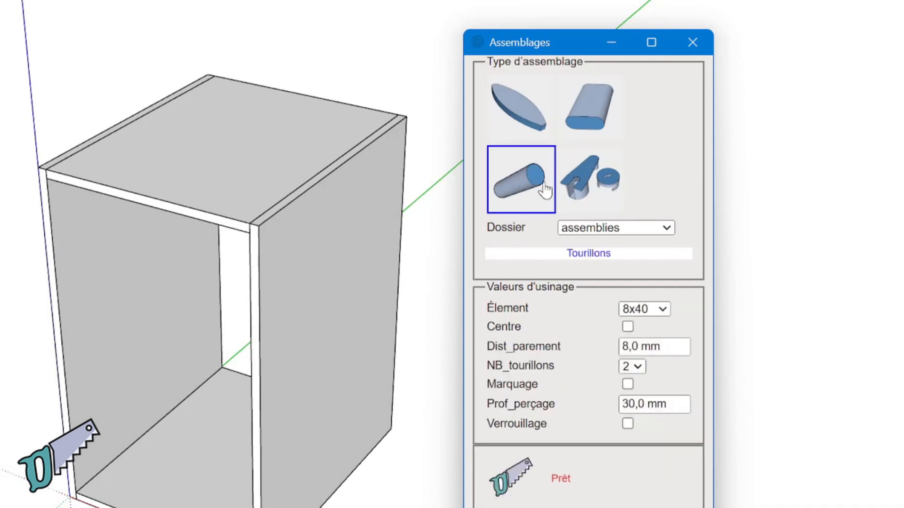
left_click(615, 185)
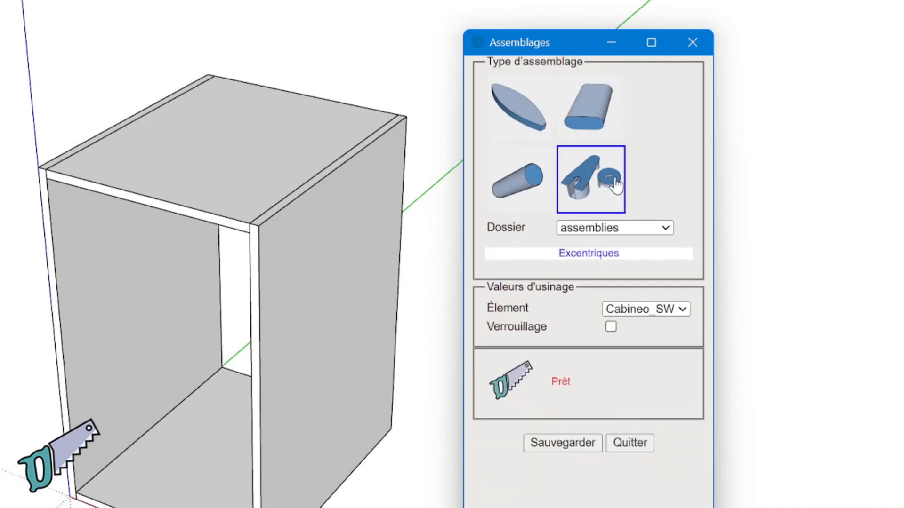
left_click(580, 231)
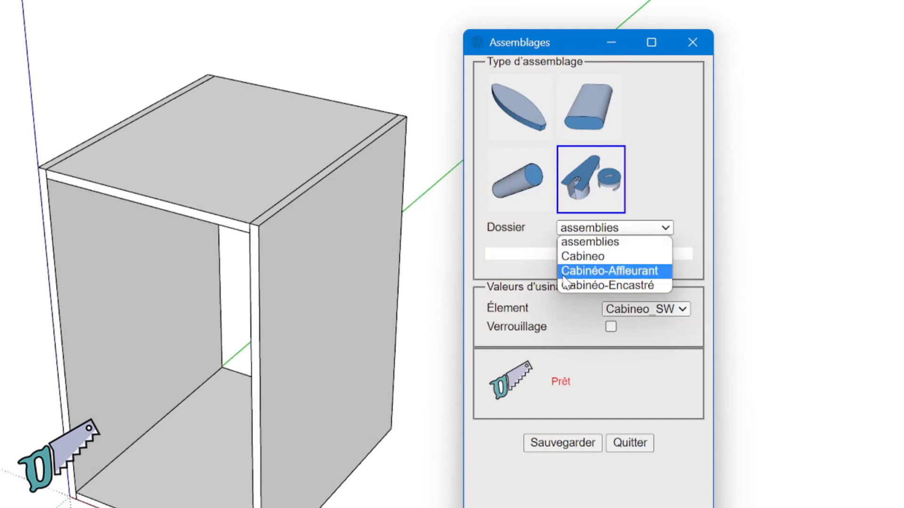
left_click(596, 225)
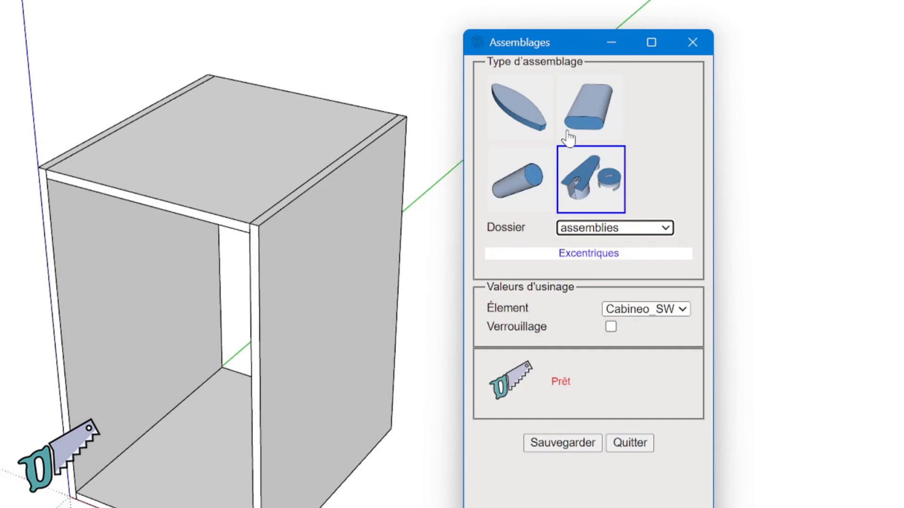
Step: Choose the Lamelles joint type, review its element list and Centre option, and keep element 10 with centring enabled
left_click(516, 99)
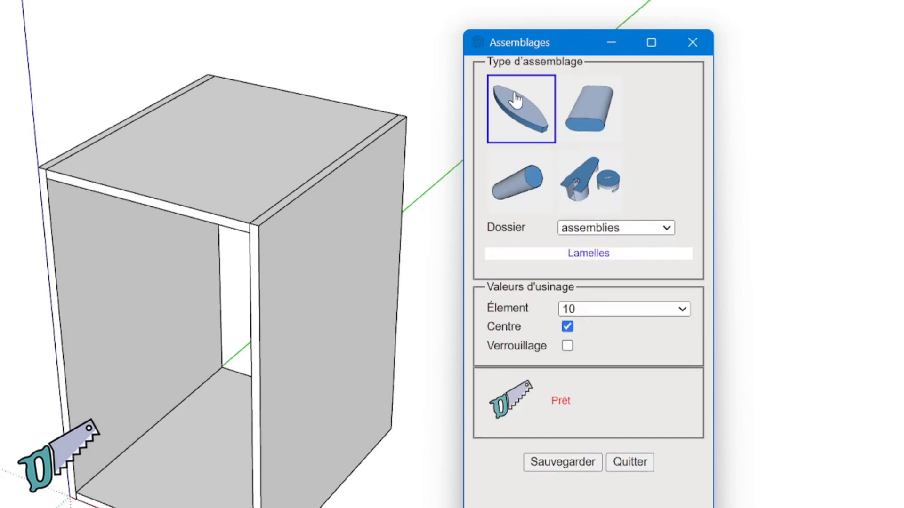
left_click(611, 311)
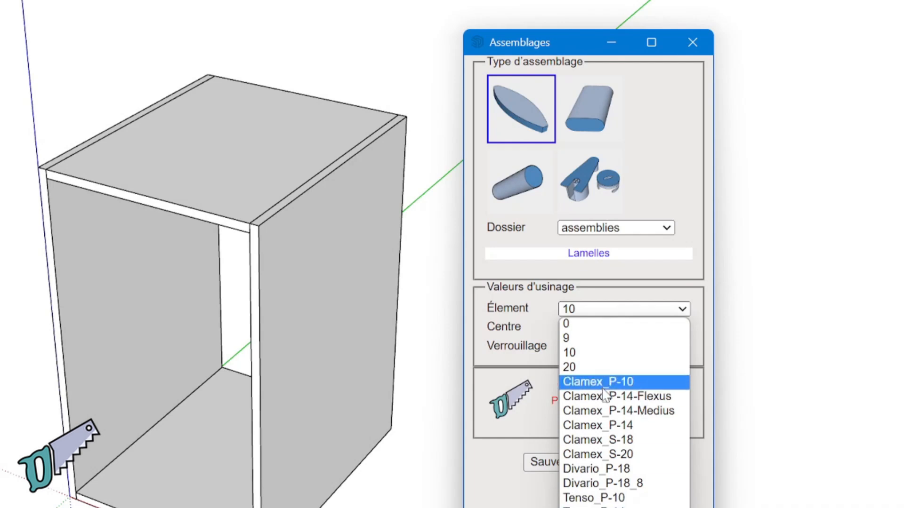
left_click(527, 113)
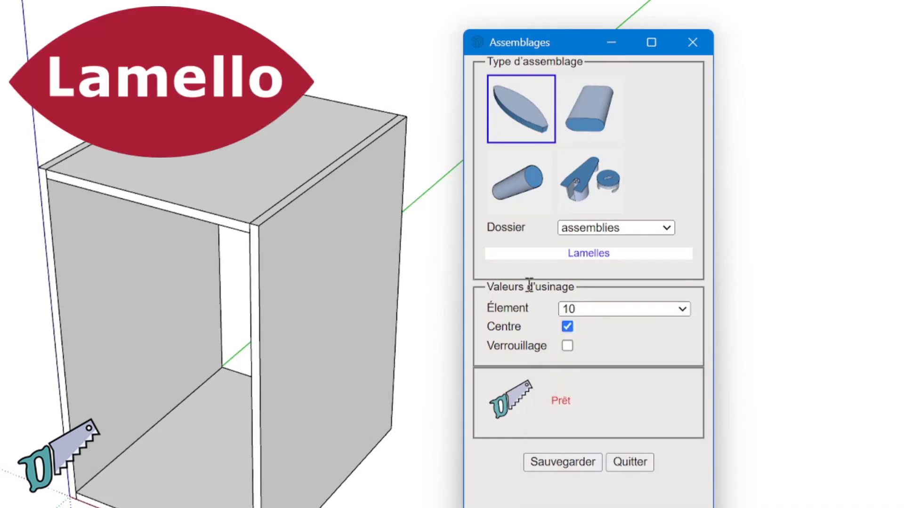
left_click(571, 331)
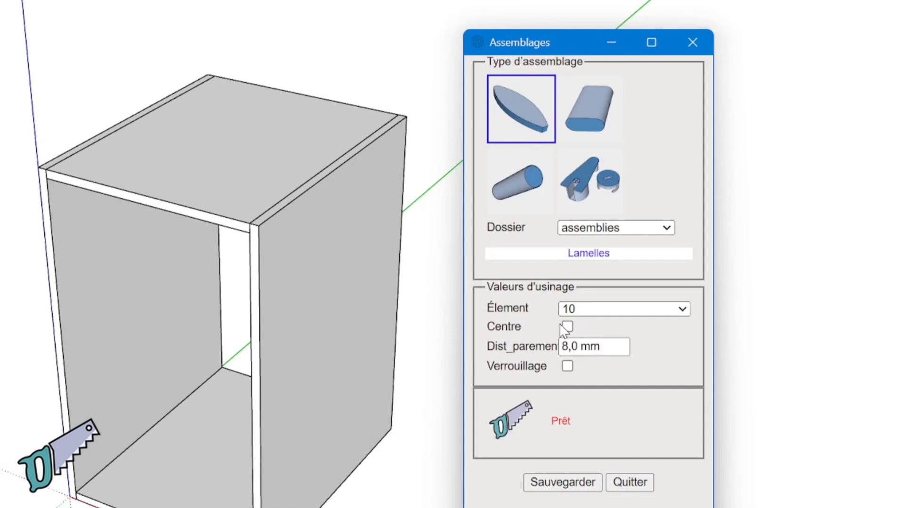
left_click(567, 327)
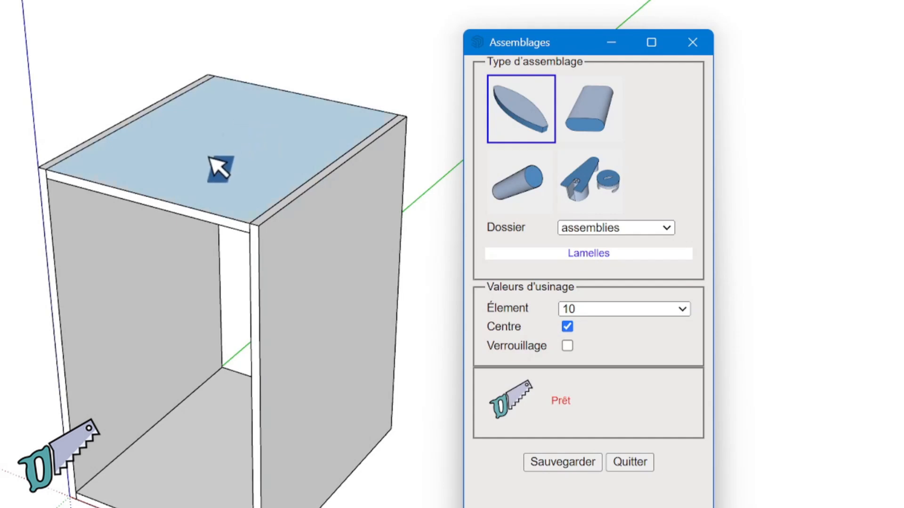
Step: Place centred size 10 biscuits along the joint between the cabinet's bottom panel and side panel
middle_click_drag(218, 169, 306, 232)
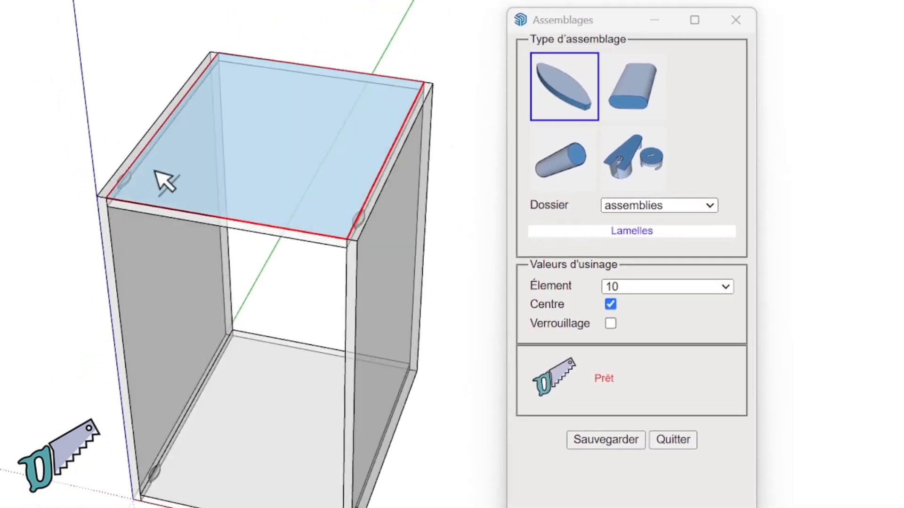
left_click(157, 257)
middle_click_drag(157, 256, 152, 323)
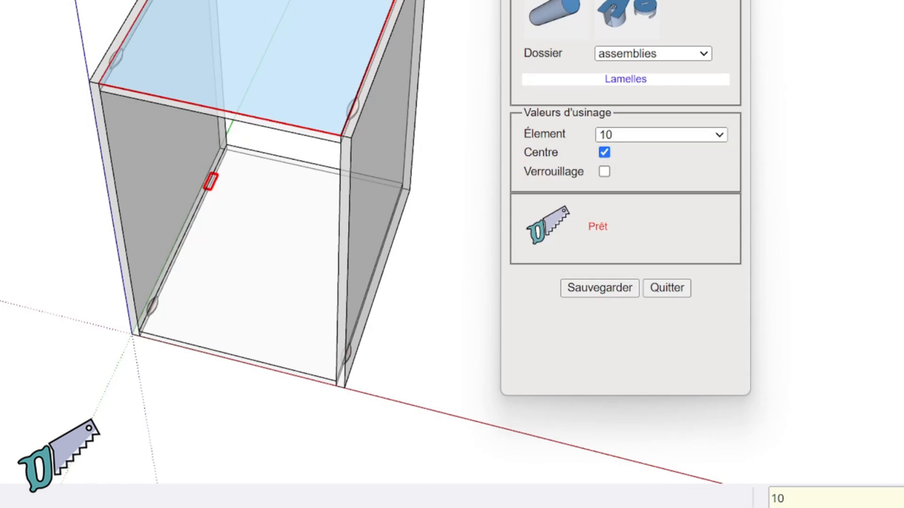
left_click(210, 181)
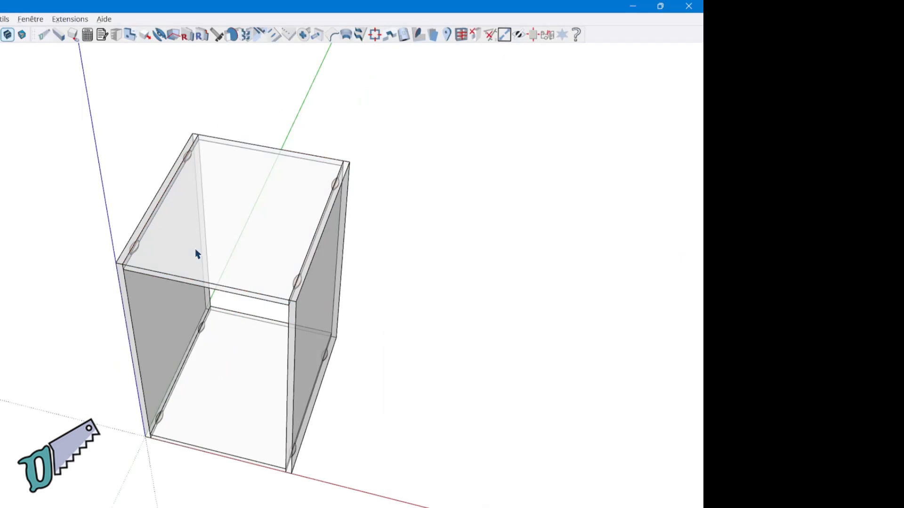
Step: Open the cabinet for editing and move one side panel outward to expose its biscuit slots
mouse_move(196, 252)
middle_mouse_down()
mouse_move(339, 210)
mouse_move(410, 258)
middle_mouse_up()
left_click(211, 341)
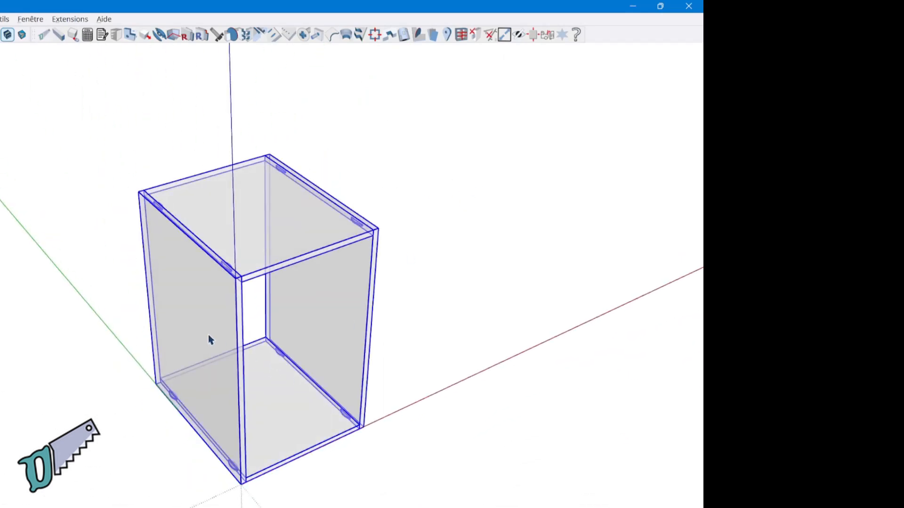
double_click(211, 341)
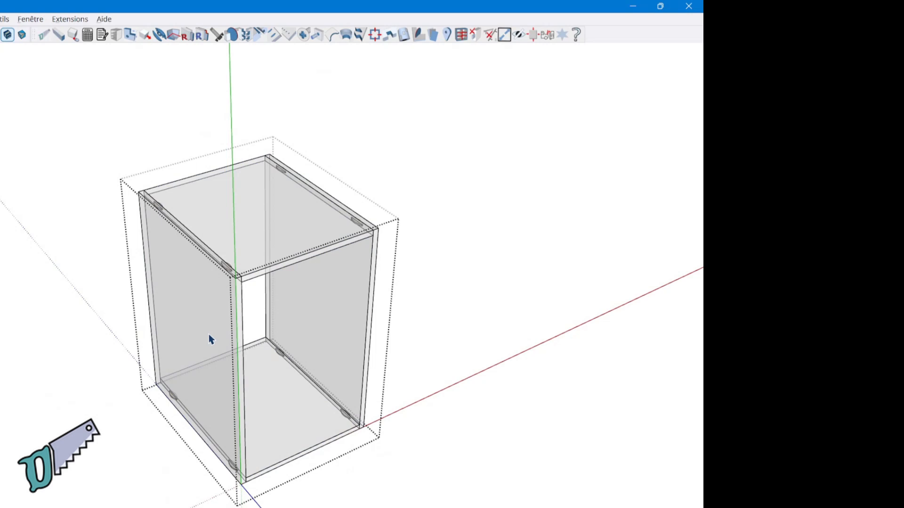
left_click(211, 340)
key("m")
left_click(210, 334)
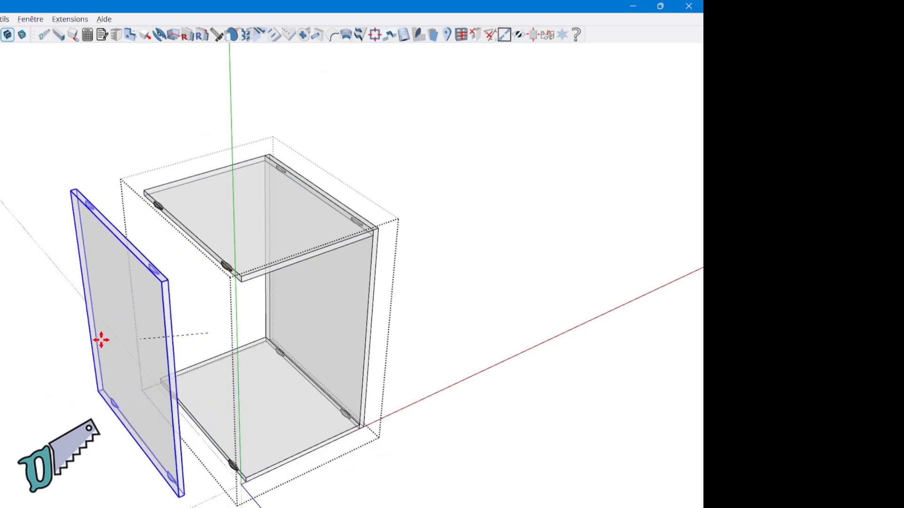
middle_click_drag(132, 261, 287, 204)
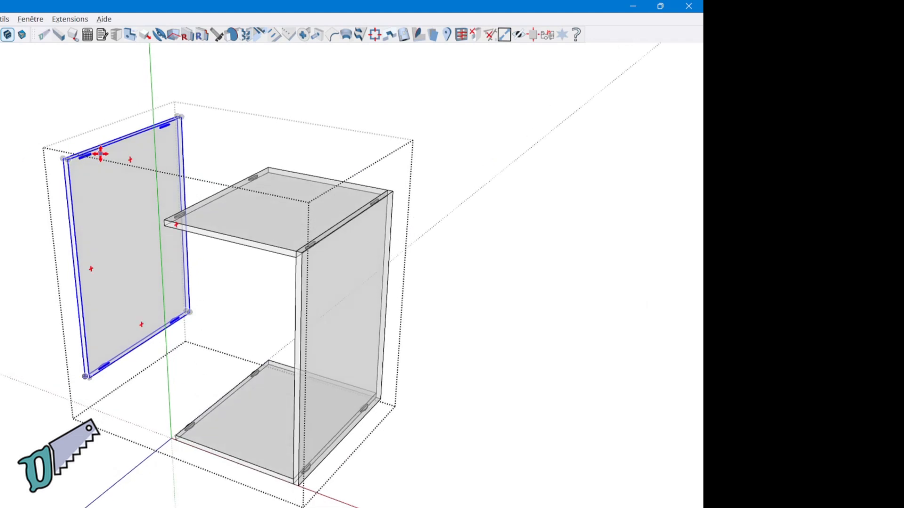
scroll(97, 156, "up", 2)
scroll(93, 165, "up", 3)
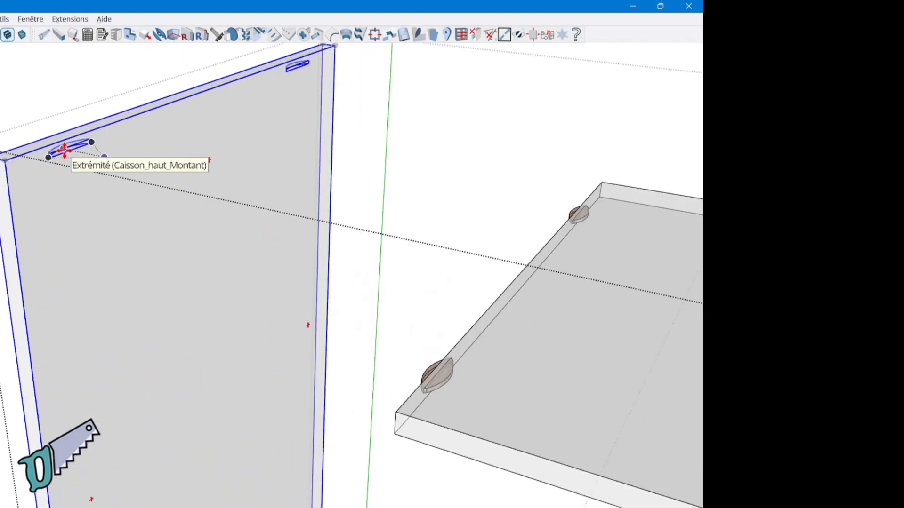
middle_click_drag(109, 184, 311, 236)
Step: Open the cabinet's top panel for editing and move the biscuit near its corner out of its slot
key("space")
double_click(186, 165)
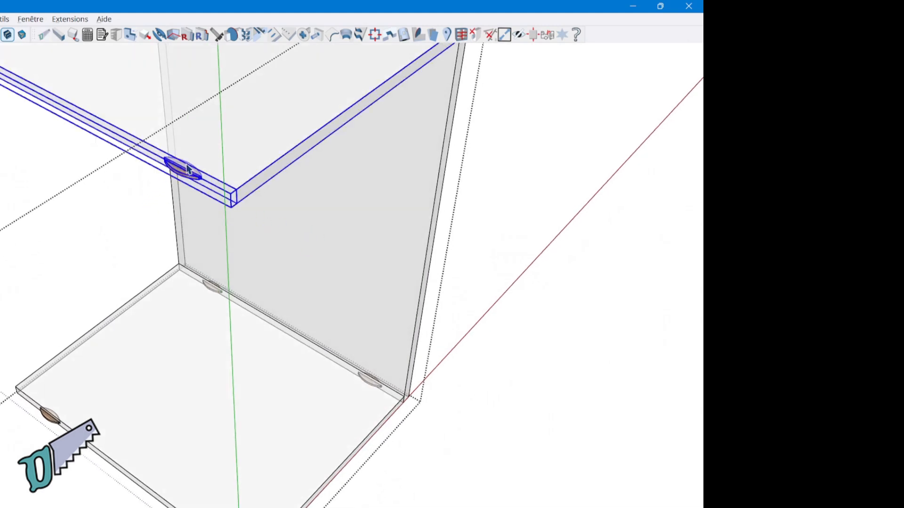
left_click(185, 178)
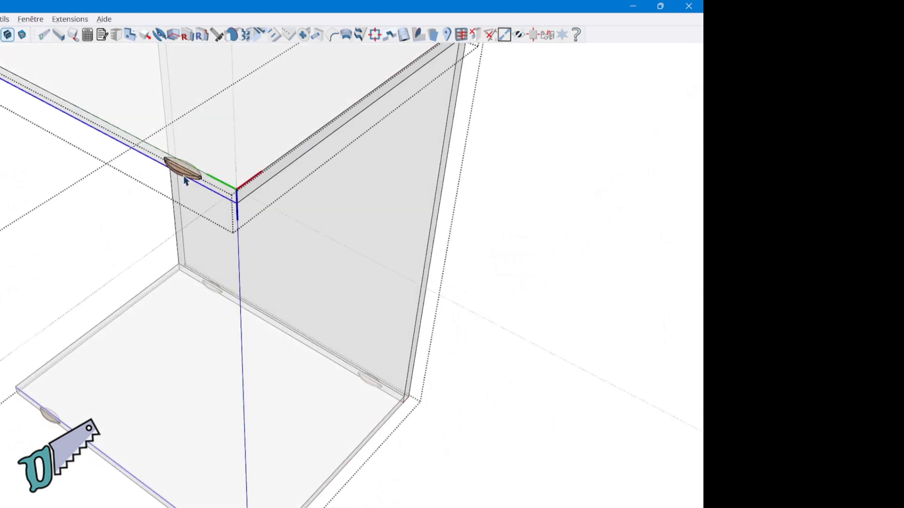
triple_click(186, 179)
scroll(186, 180, "up", 3)
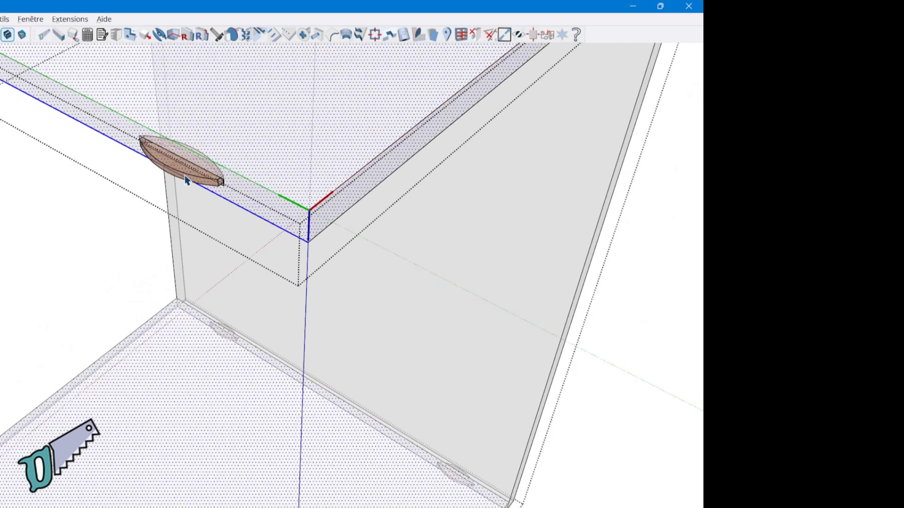
left_click(186, 182)
scroll(185, 178, "up", 2)
left_click(185, 177)
key("m")
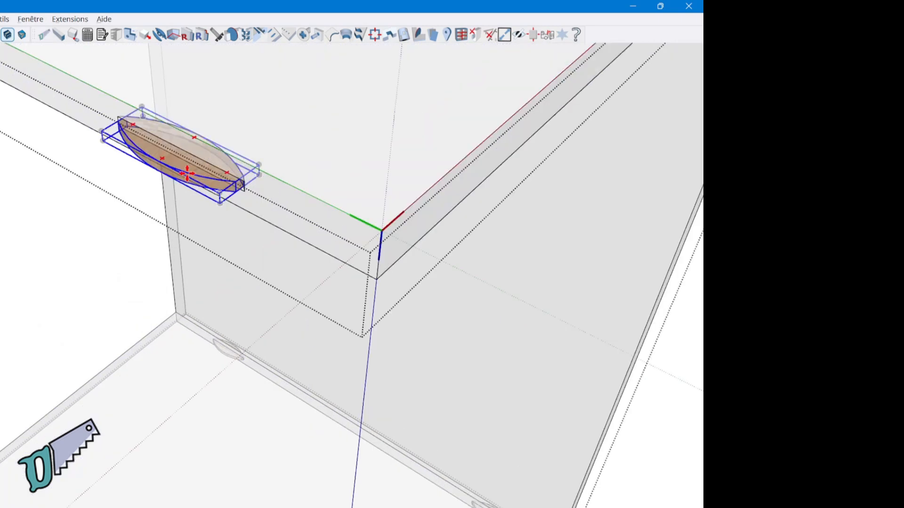
left_click(186, 173)
left_click(78, 221)
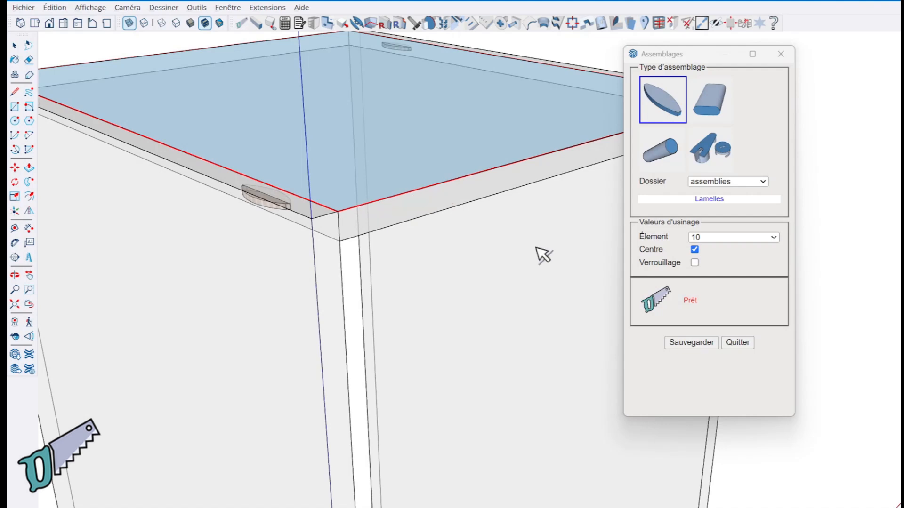
Step: Place a size 10 biscuit on the top panel's edge near the corner and turn off the Centre option
left_click(403, 192)
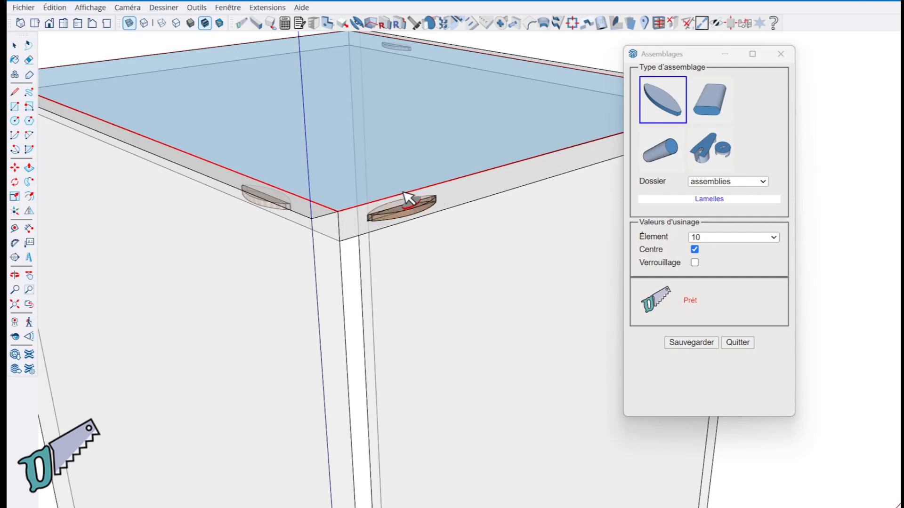
left_click(700, 250)
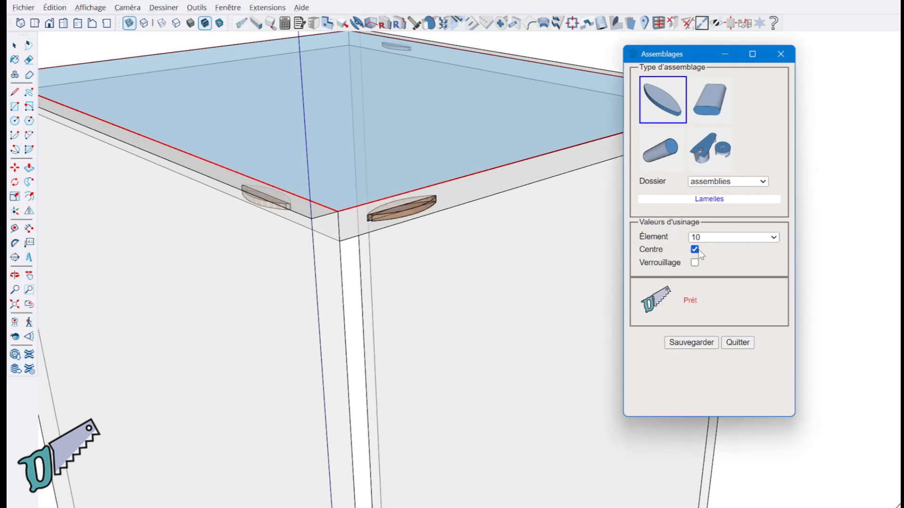
left_click(695, 250)
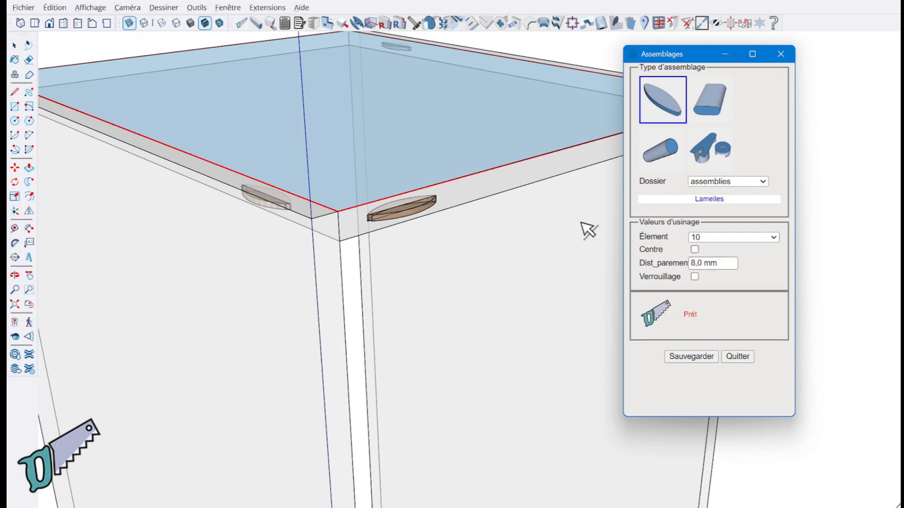
Step: Place a second uncentred size 10 biscuit along the top panel's edge and measure its slot's distance from the panel face
left_click(519, 165)
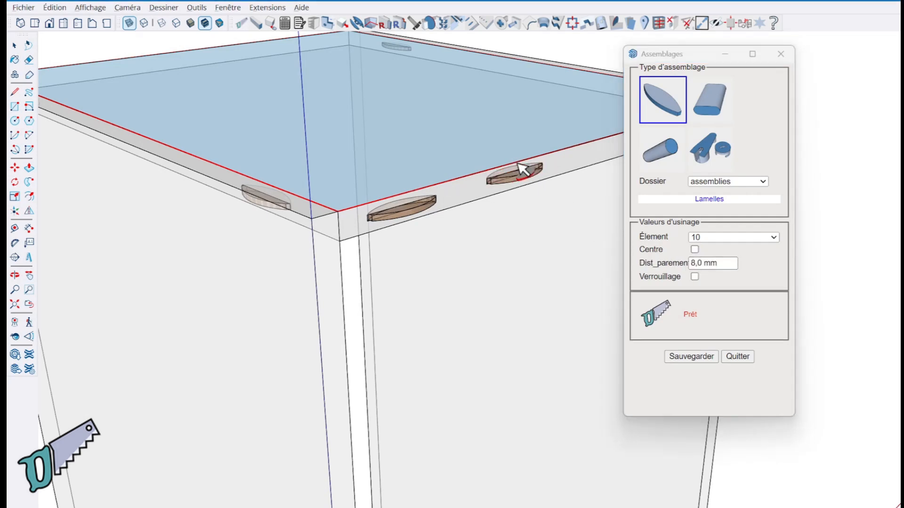
middle_click_drag(522, 169, 350, 210)
key("space")
scroll(351, 211, "up", 4)
key("t")
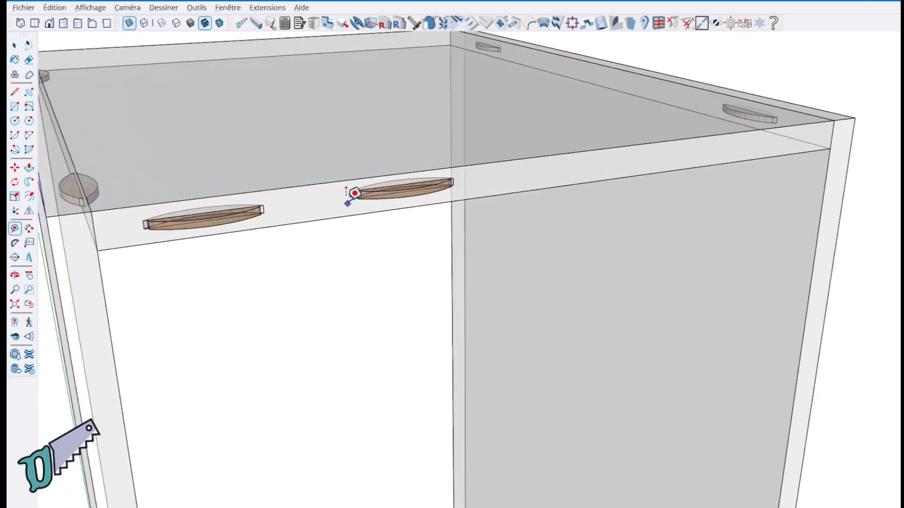
scroll(346, 179, "up", 3)
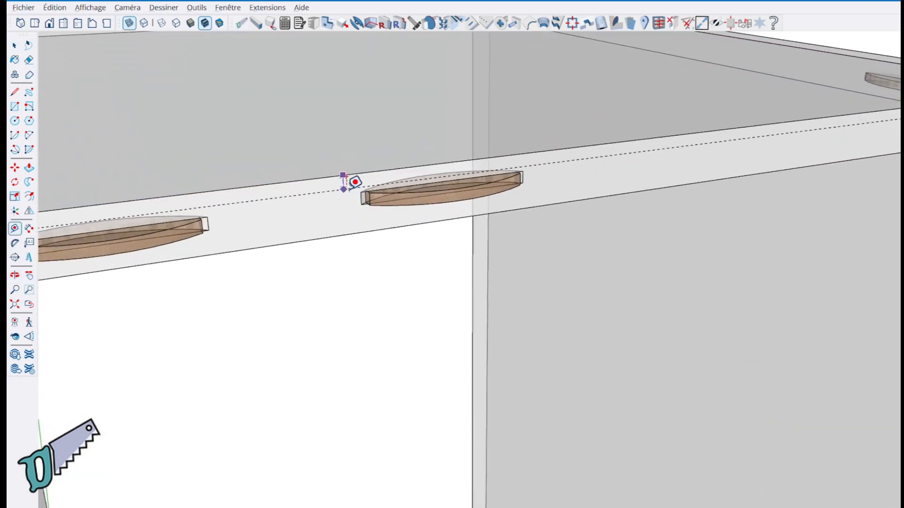
left_click(342, 172)
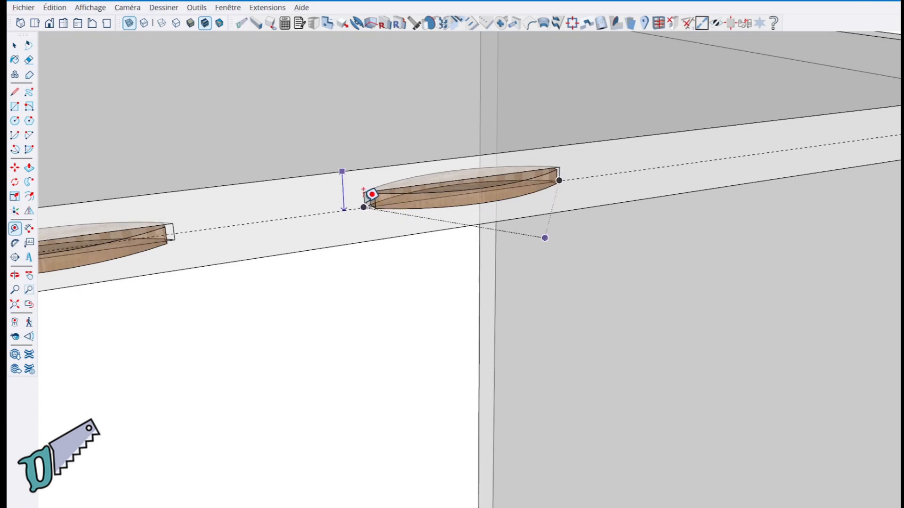
scroll(370, 192, "up", 2)
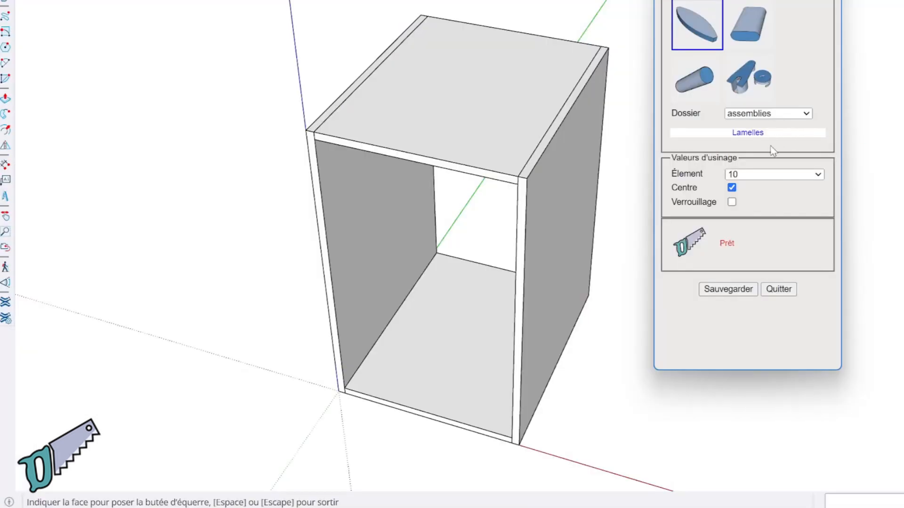
Step: Place Clamex_P-14 connectors along the joint between the top panel's underside and side panel, 100 mm from the ends and at the midpoint
left_click(767, 178)
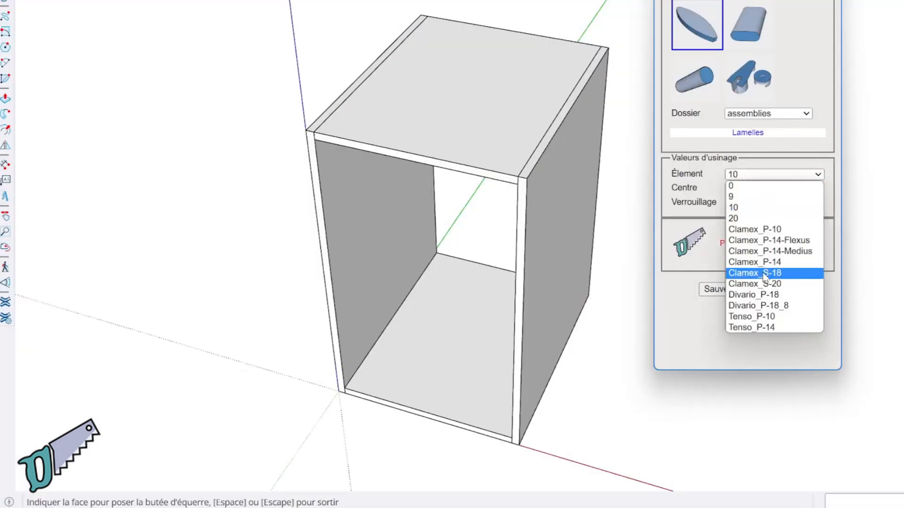
middle_click_drag(420, 302, 448, 84)
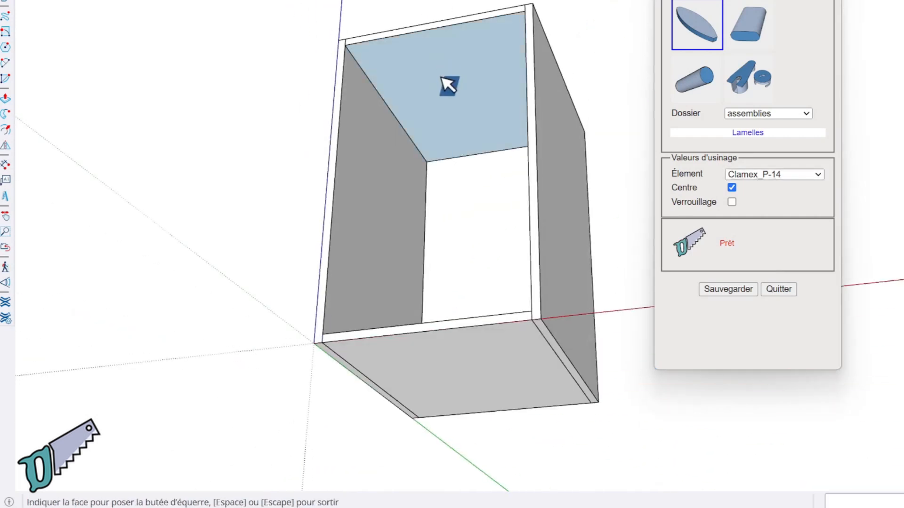
left_click(448, 86)
scroll(396, 108, "up", 2)
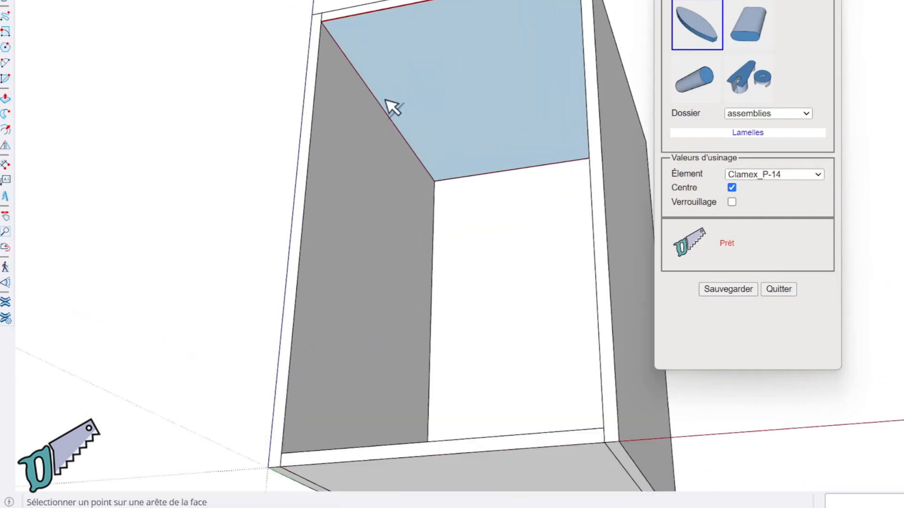
scroll(390, 105, "up", 1)
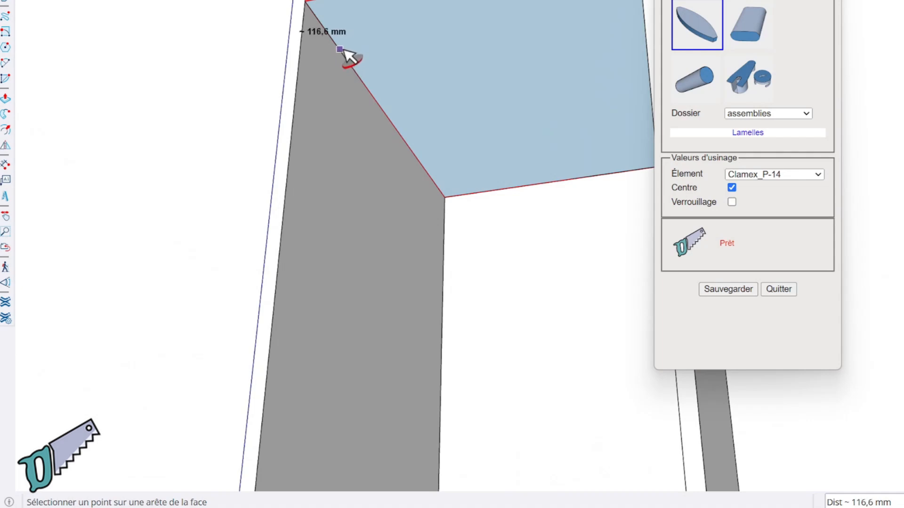
type("1")
type("00")
type("*3")
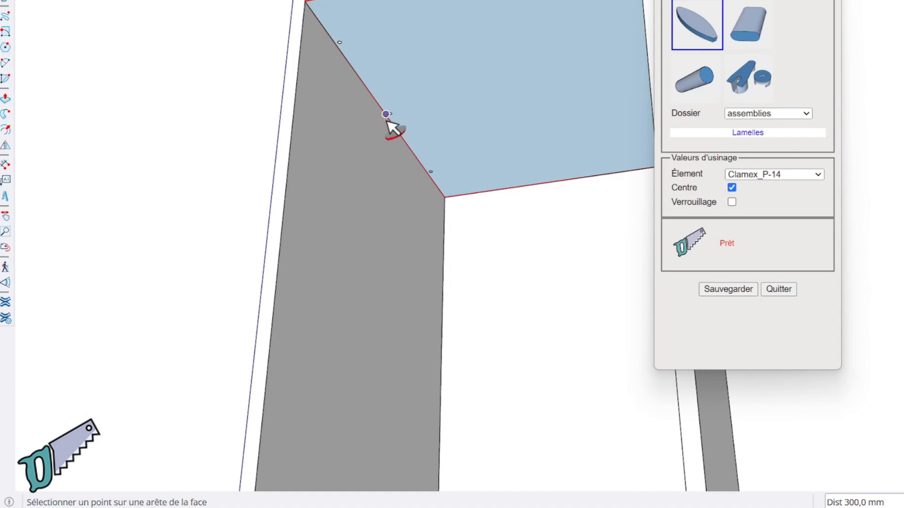
left_click(386, 114)
right_click(361, 248)
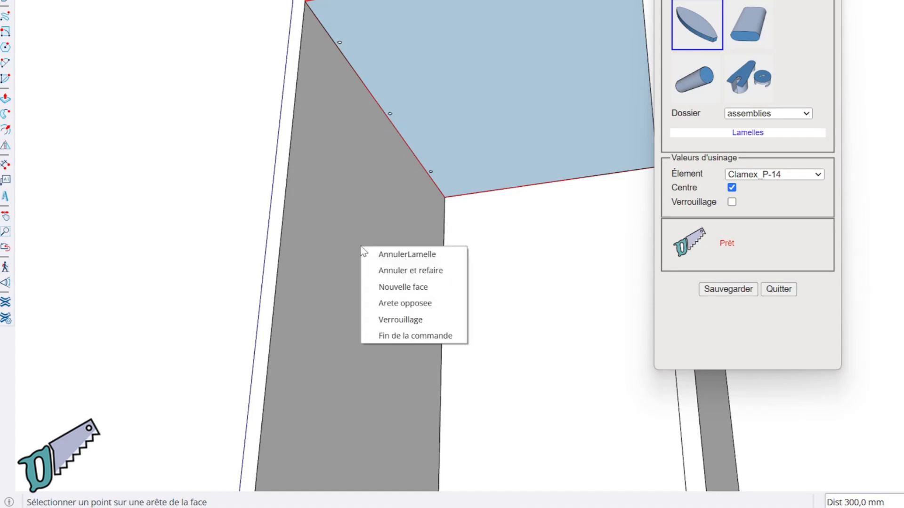
left_click(400, 288)
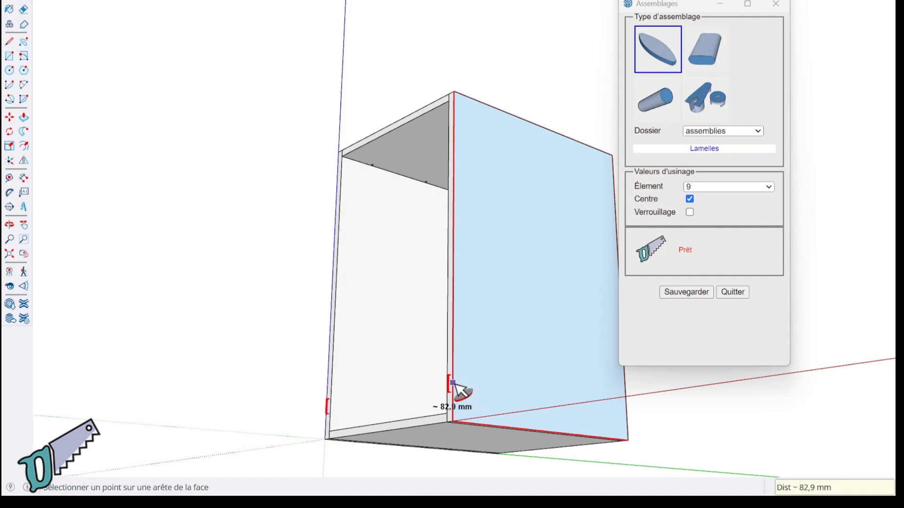
Step: Try laying out size 9 biscuits along the side panel's front edge with the distance entry 70*5
type("70")
type("*5")
key("Return")
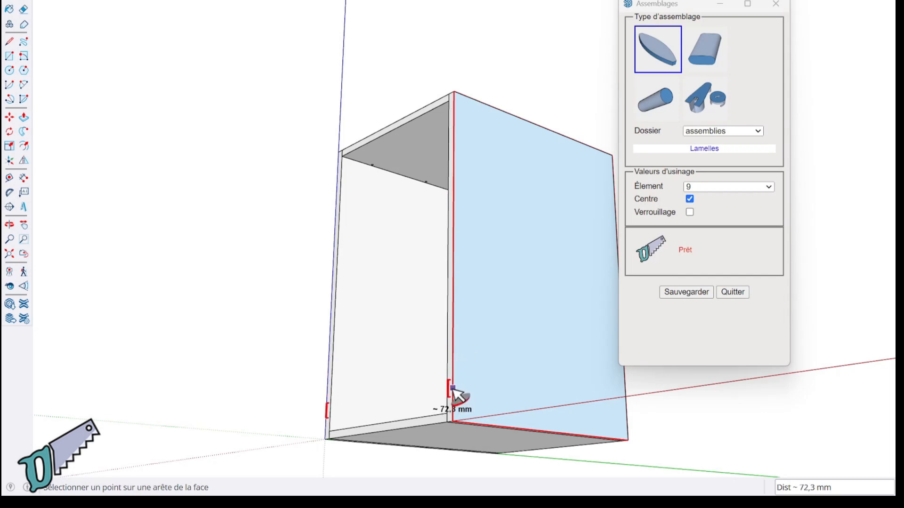
Step: Lay out size 9 biscuits along the side panel's front edge with the distance entries 80 and 100;4
type("80")
key("Return")
type("100;4")
key("Return")
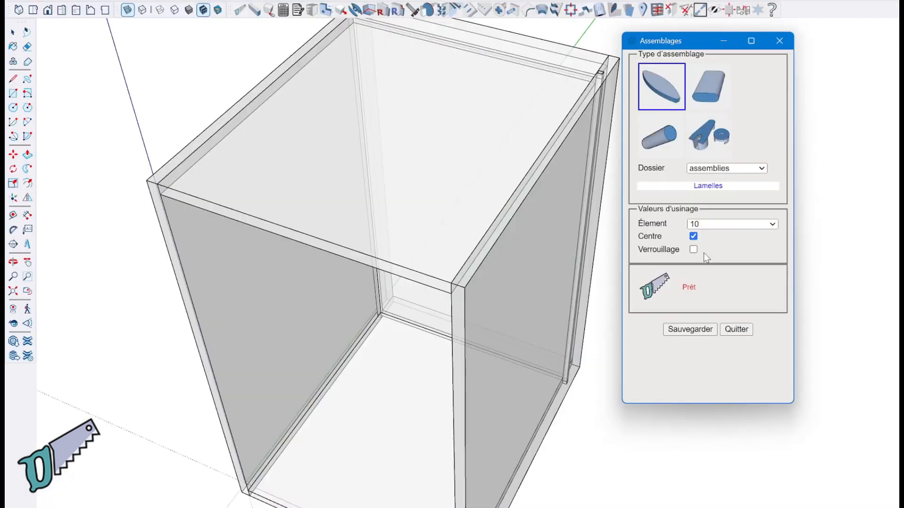
Step: Turn on Verrouillage for the size 10 biscuits and set the Lamelles locking distance to 75 mm
left_click(694, 250)
right_click(816, 202)
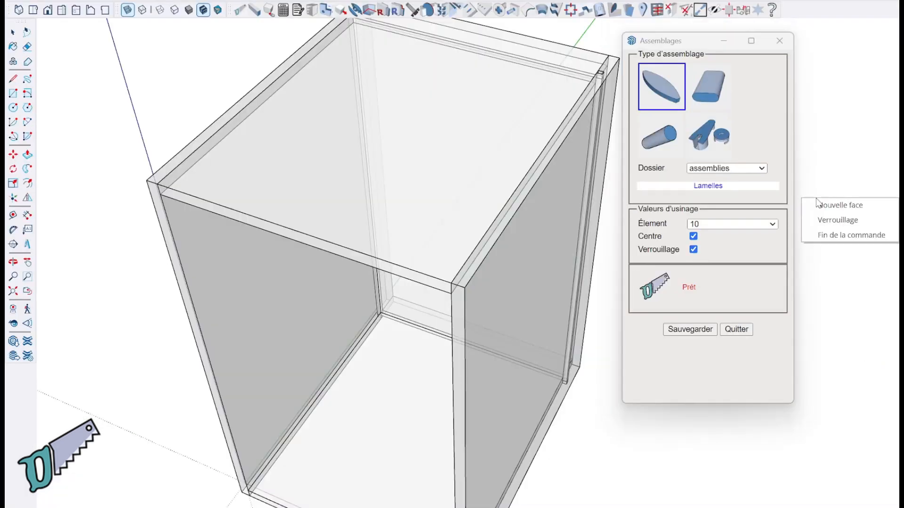
left_click(838, 222)
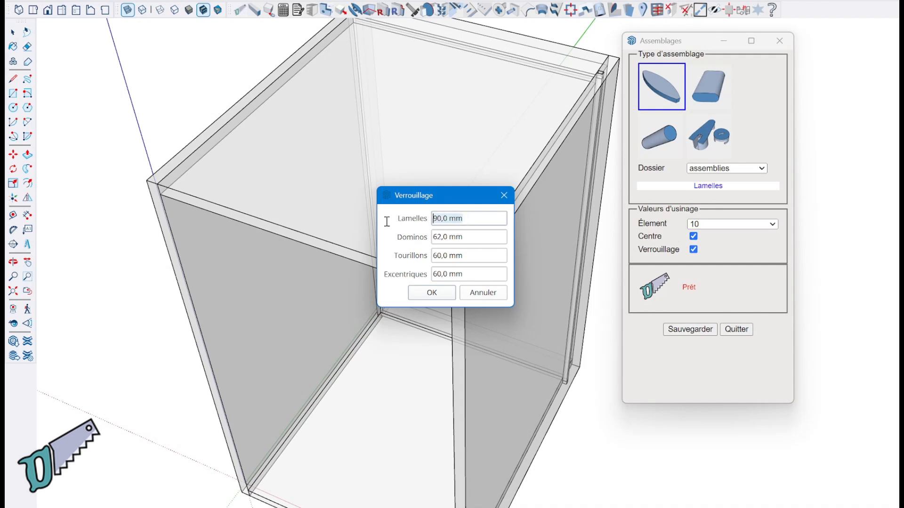
type("75")
key("Tab")
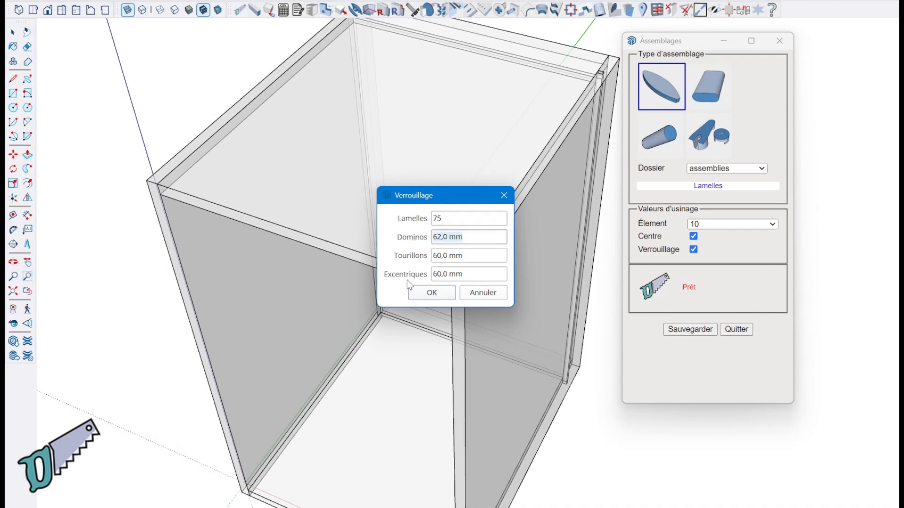
left_click(431, 293)
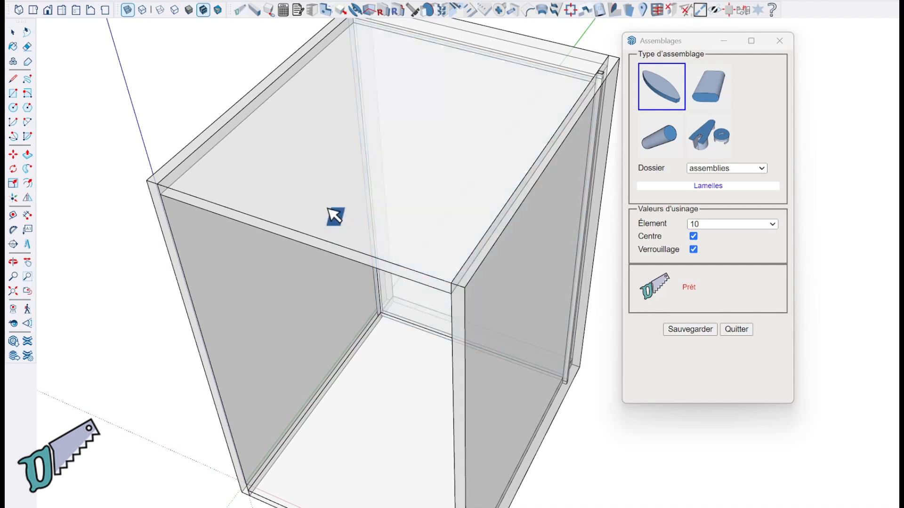
Step: Place locked size 10 biscuits near both ends of the top panel's front edge and an unlocked one near the middle
left_click(226, 205)
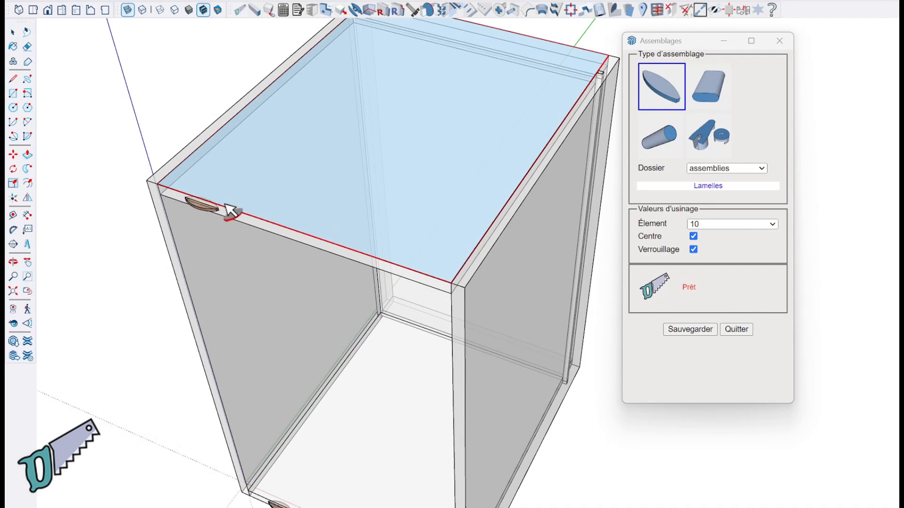
left_click(407, 272)
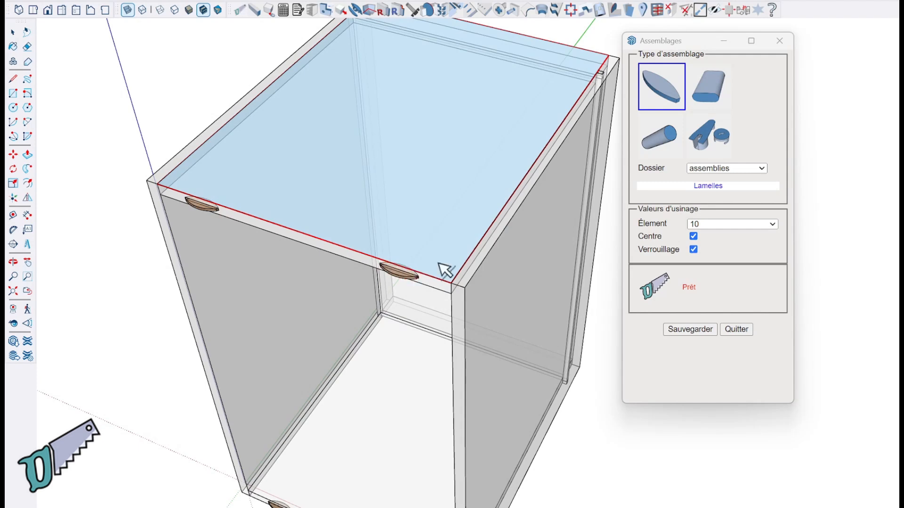
left_click(693, 251)
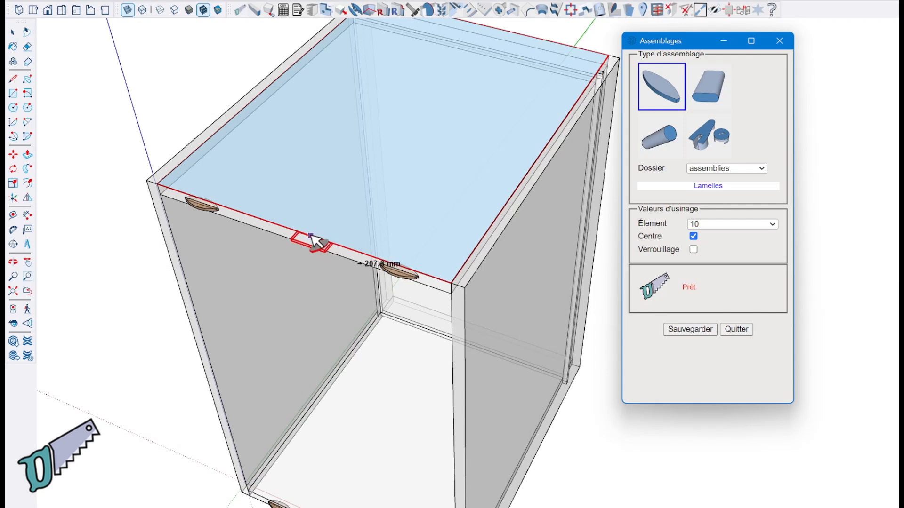
left_click(300, 237)
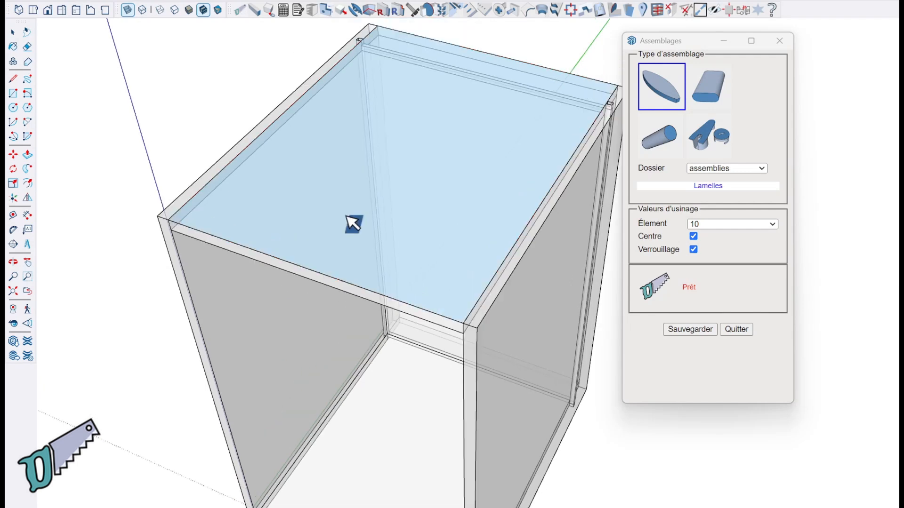
Step: Place locked size 10 biscuits on the top panel's side joint near the front, and near the rear using the Arete opposee option
left_click(346, 217)
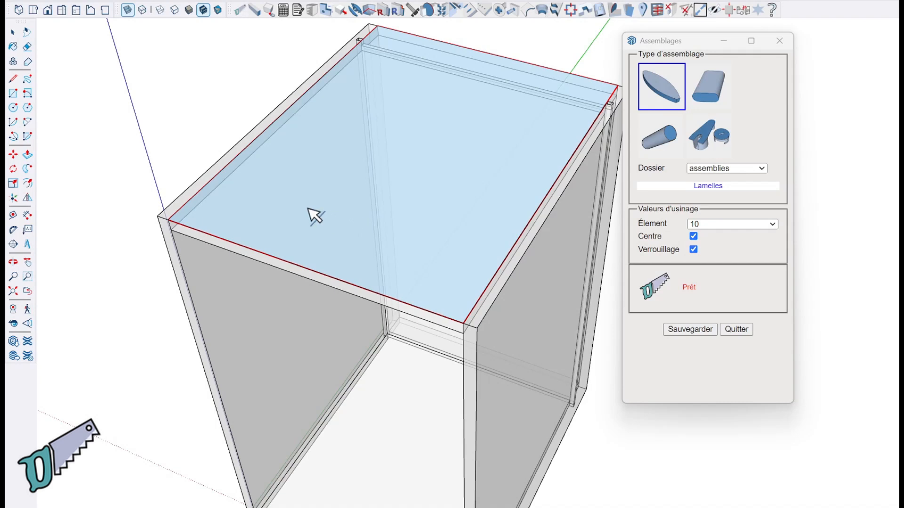
left_click(225, 174)
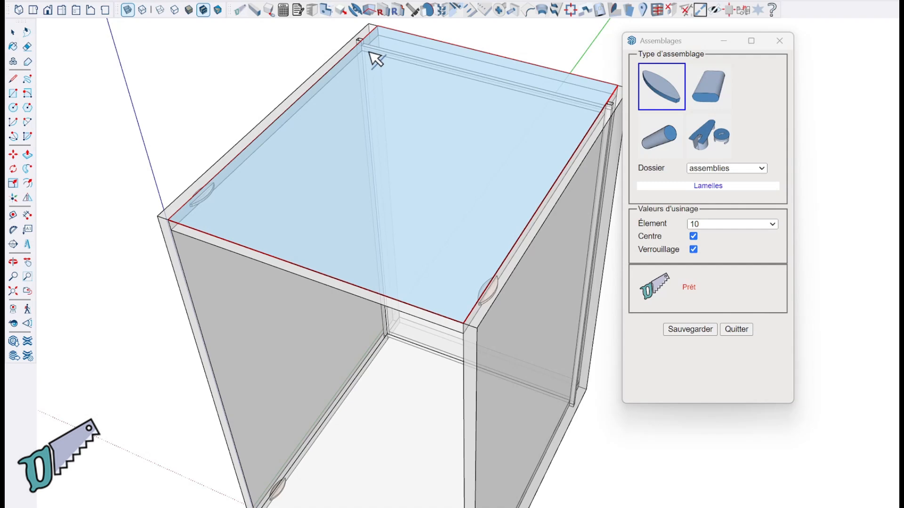
right_click(337, 86)
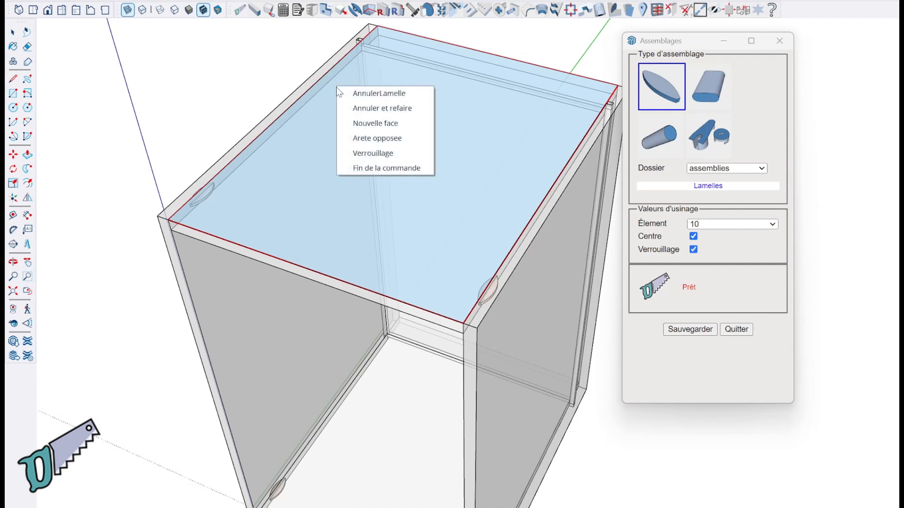
left_click(372, 141)
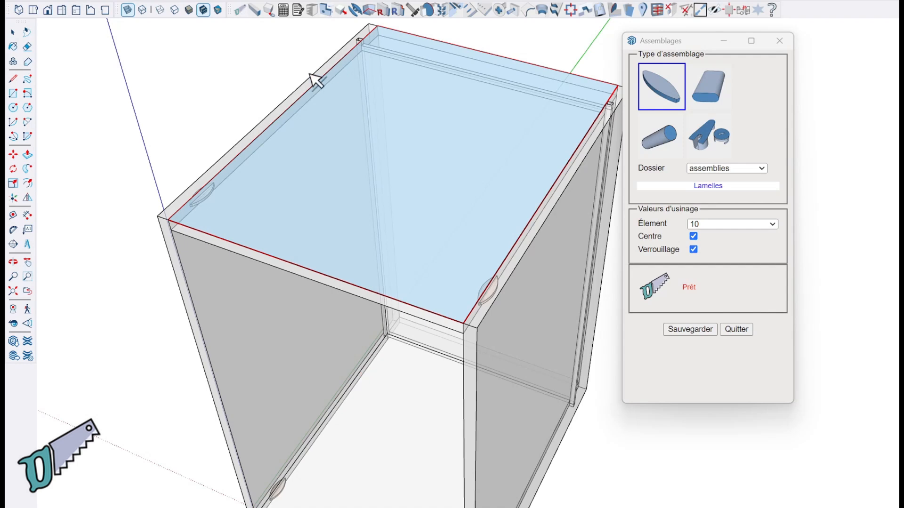
left_click(335, 71)
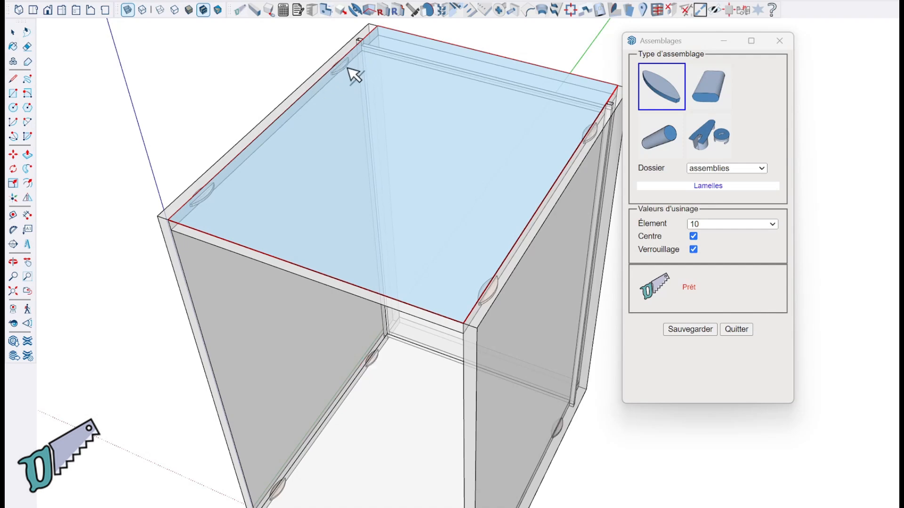
right_click(341, 96)
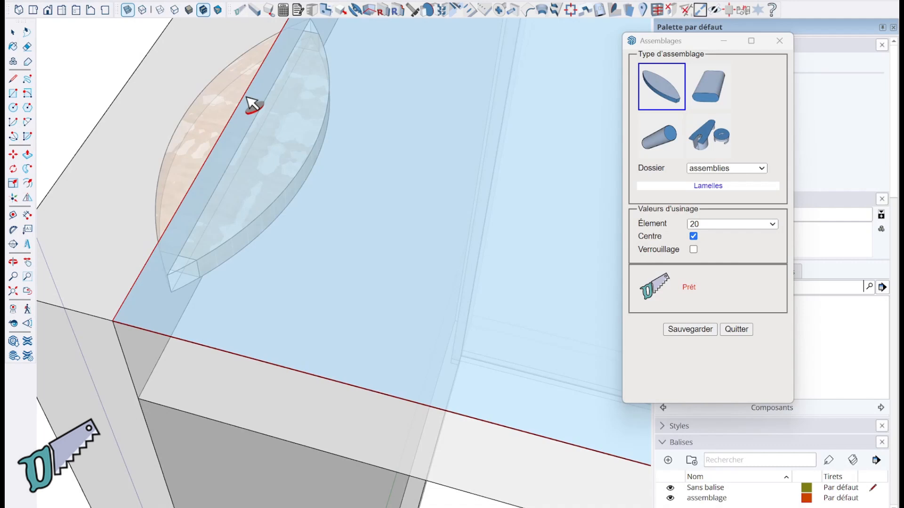
Step: Cancel the size 20 biscuit near the top panel's corner and place it again at the same spot
right_click(246, 98)
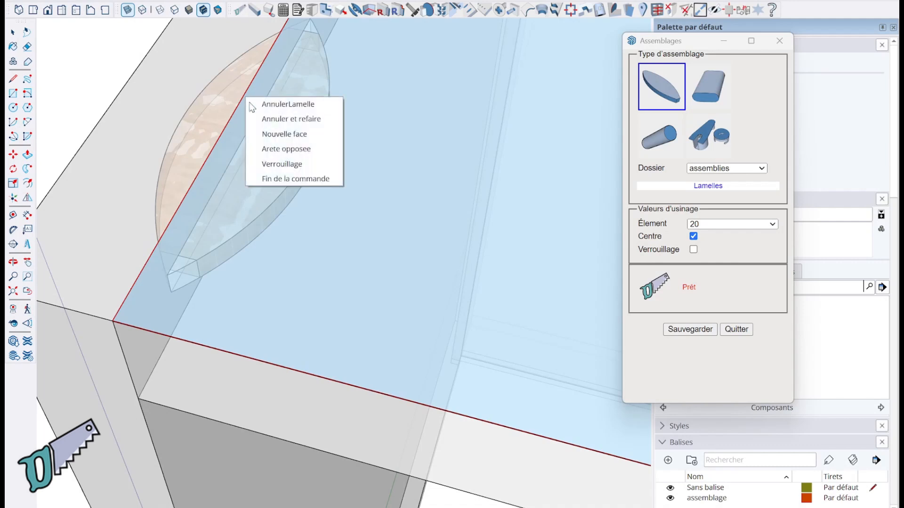
left_click(297, 104)
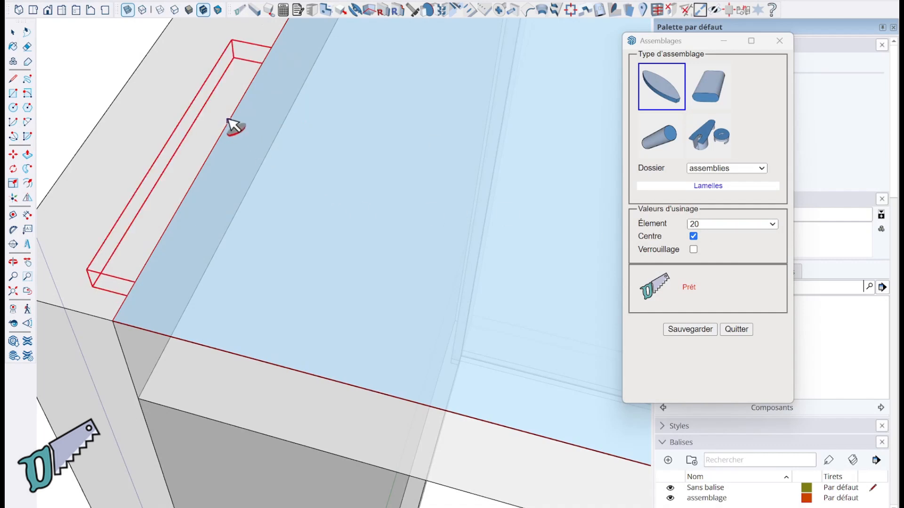
left_click(248, 99)
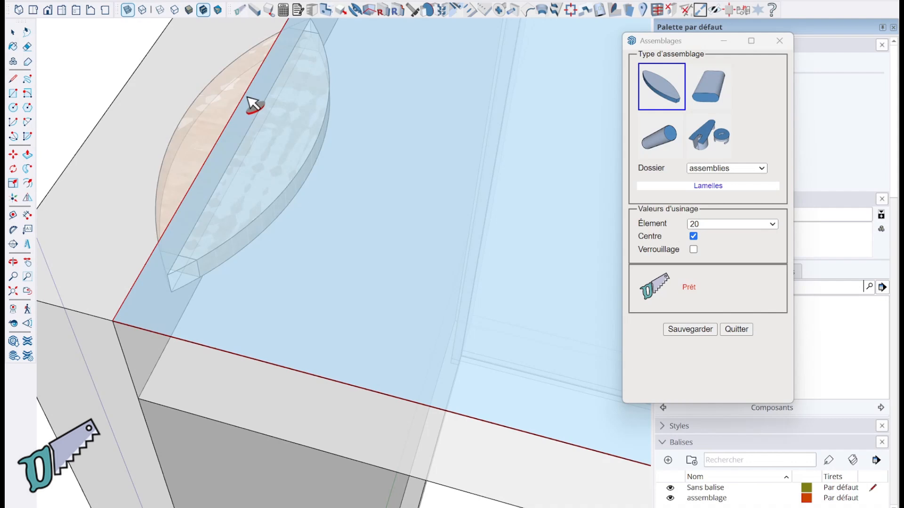
Step: Set the biscuit element to 0 and redo the corner biscuit in that size with Annuler et refaire
left_click(740, 225)
left_click(708, 234)
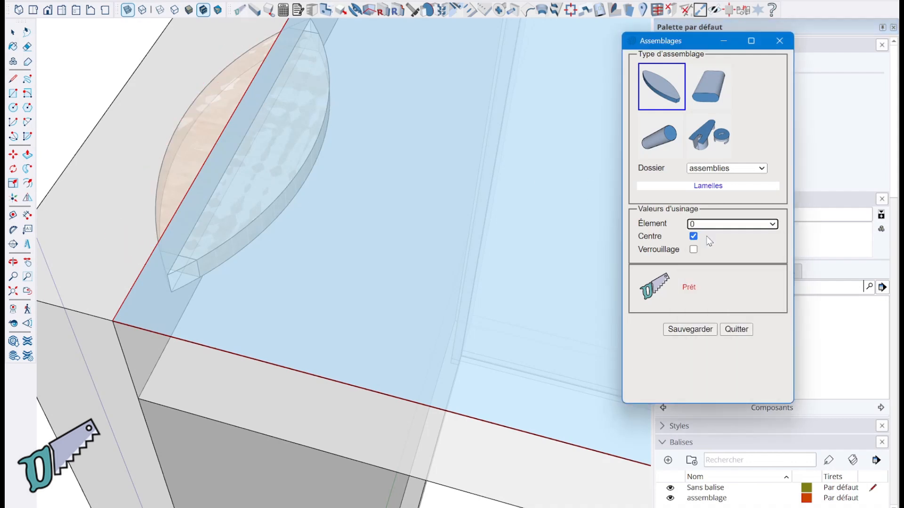
right_click(349, 142)
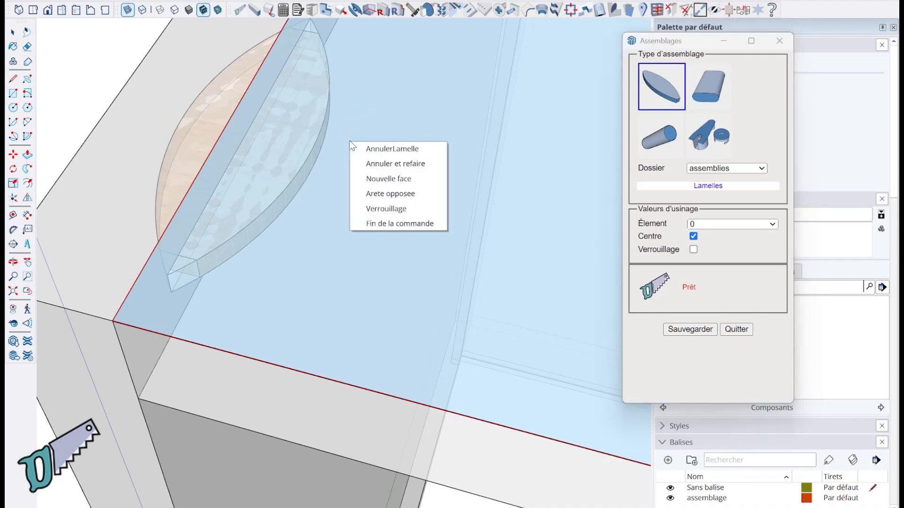
left_click(386, 167)
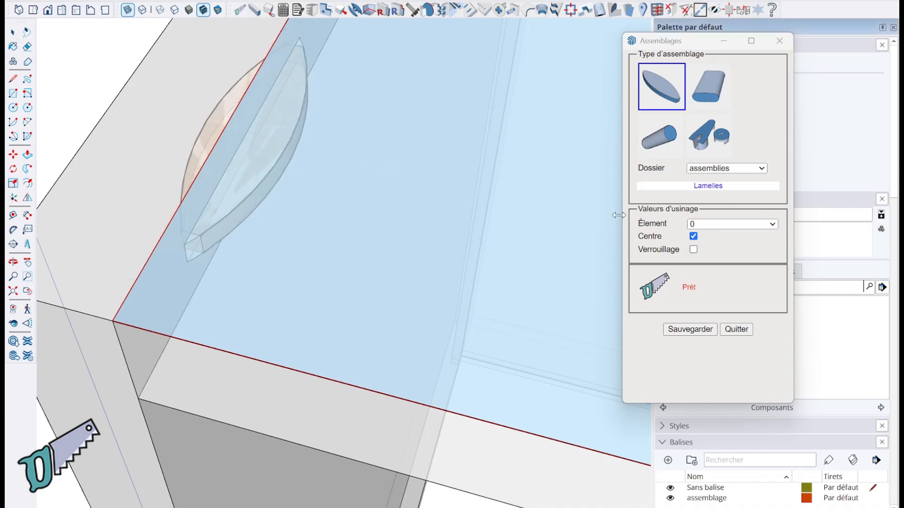
right_click(385, 183)
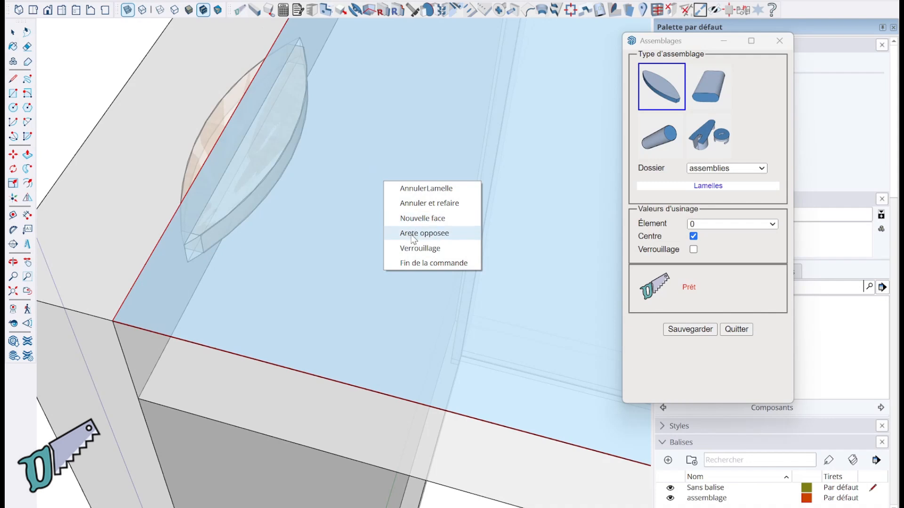
Step: End the biscuit placement command with Fin de la commande and open the Dossier choices of the Assemblages settings
left_click(411, 263)
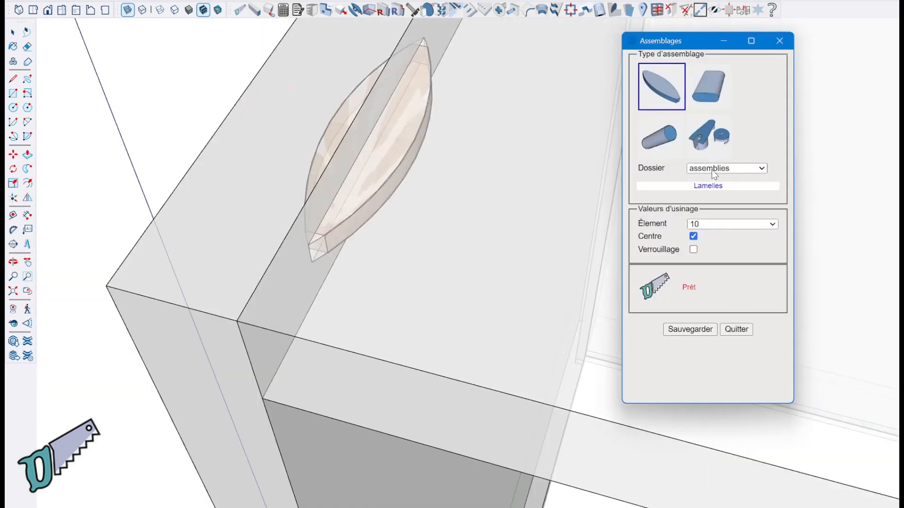
left_click(748, 171)
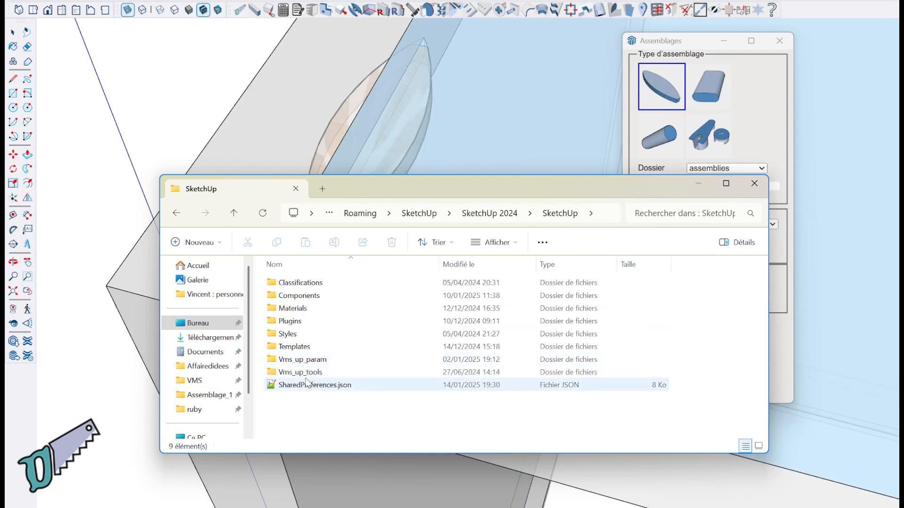
Step: In File Explorer, open the assemblies folder inside Vms_up_tools and look through its T_, L_ and HL_ component files
double_click(308, 374)
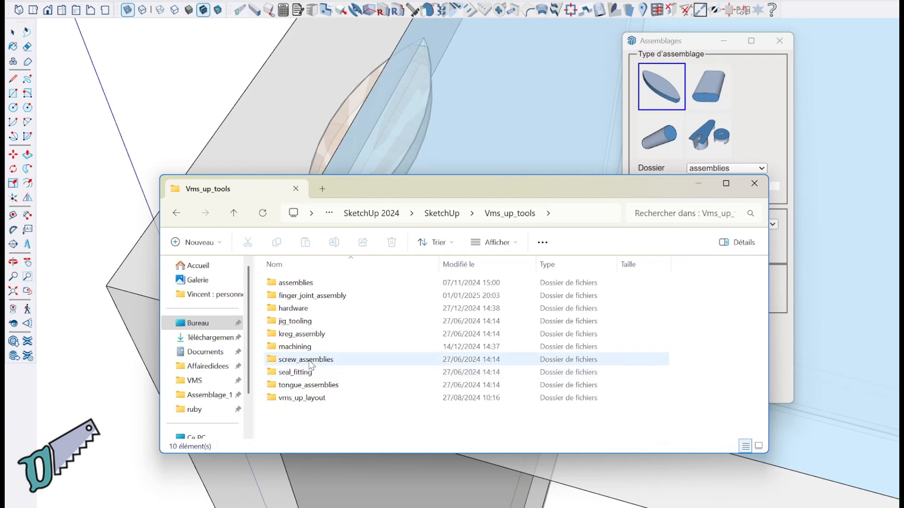
double_click(296, 283)
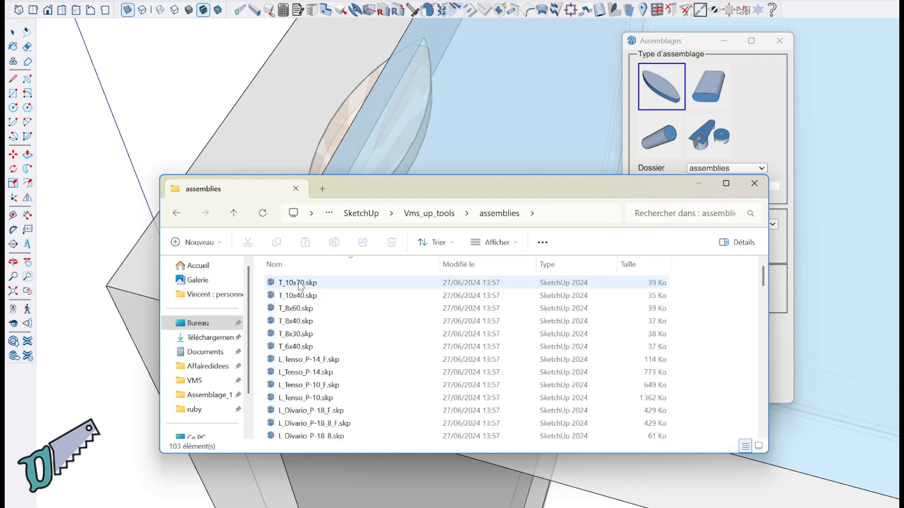
scroll(301, 292, "down", 8)
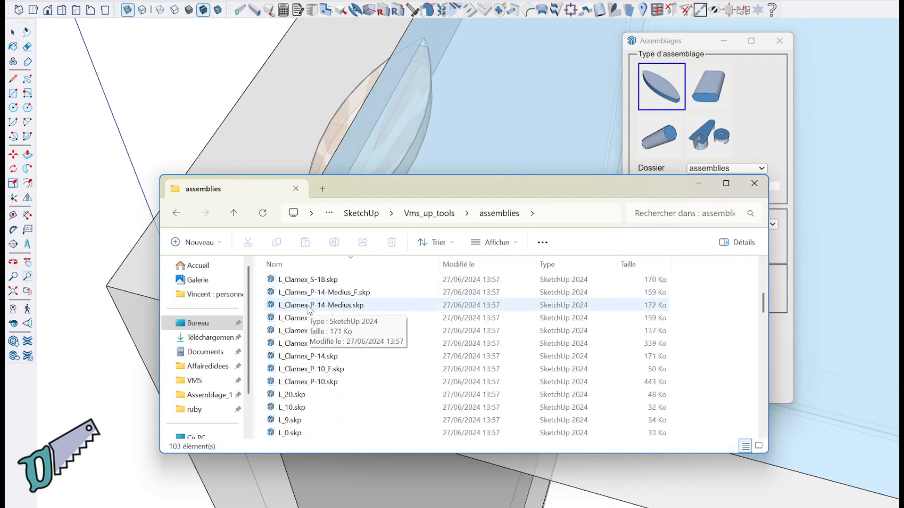
scroll(309, 310, "down", 10)
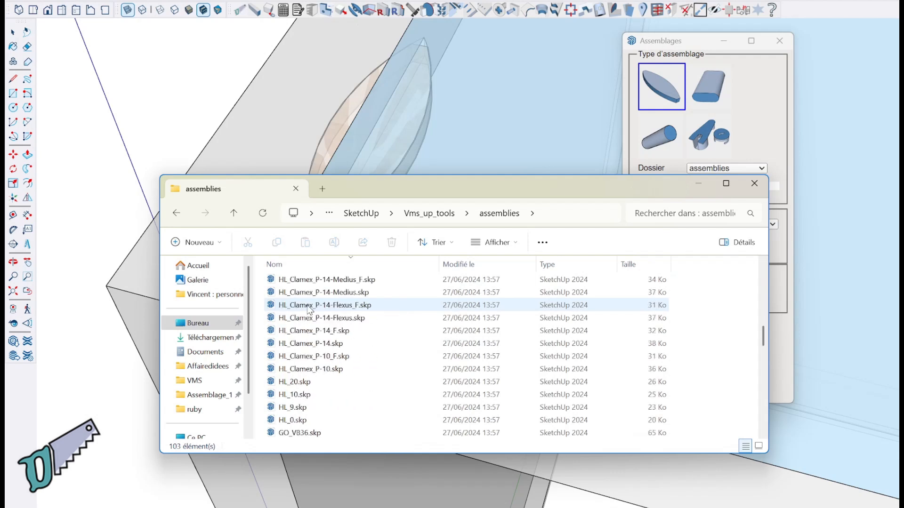
scroll(309, 310, "down", 2)
scroll(308, 310, "up", 8)
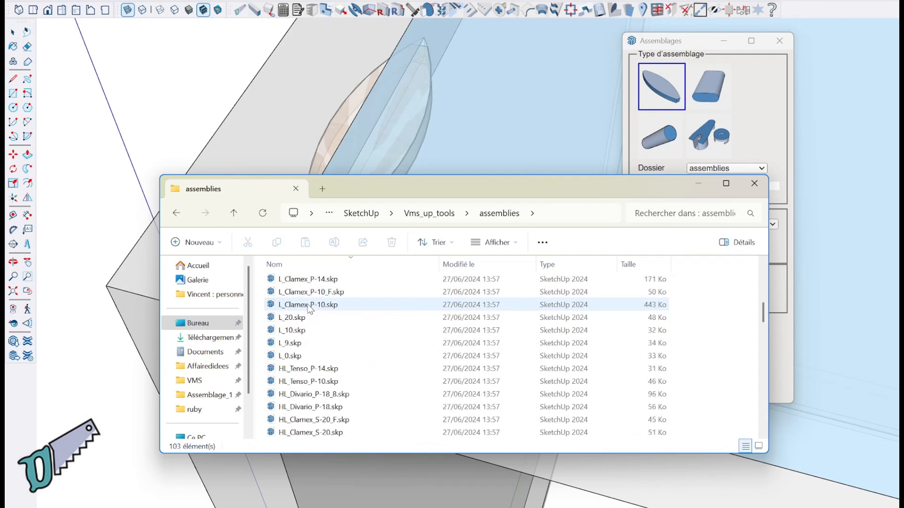
scroll(309, 309, "up", 2)
scroll(309, 310, "up", 6)
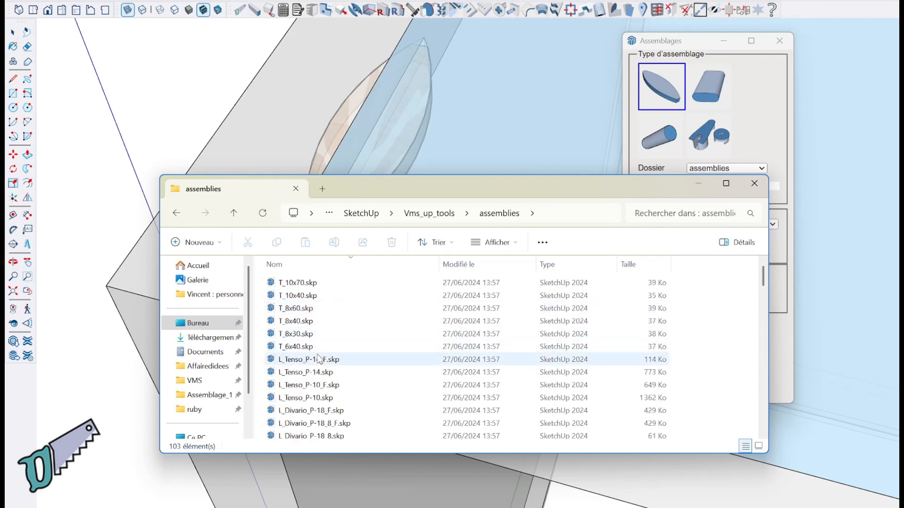
scroll(318, 360, "down", 6)
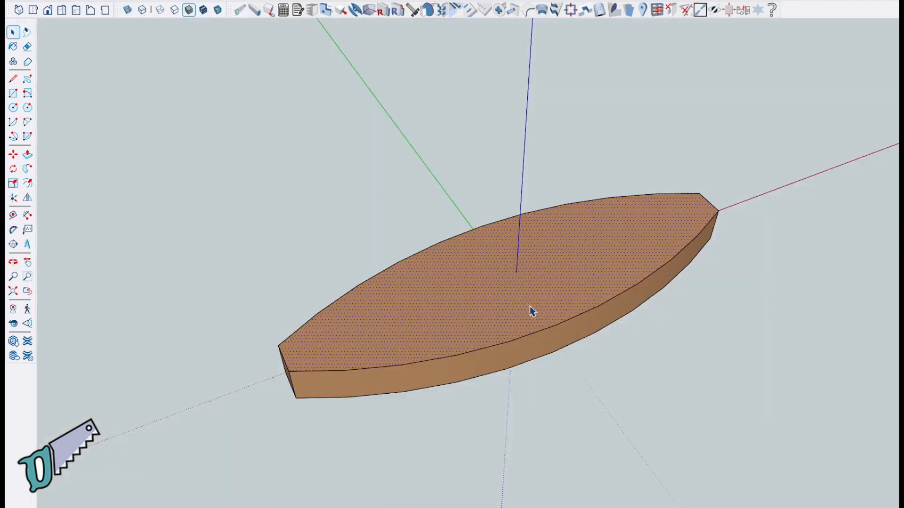
Step: Examine the wooden biscuit component's shape and its position relative to the axes from several sides
middle_click_drag(488, 319, 892, 244)
middle_click_drag(425, 258, 462, 290)
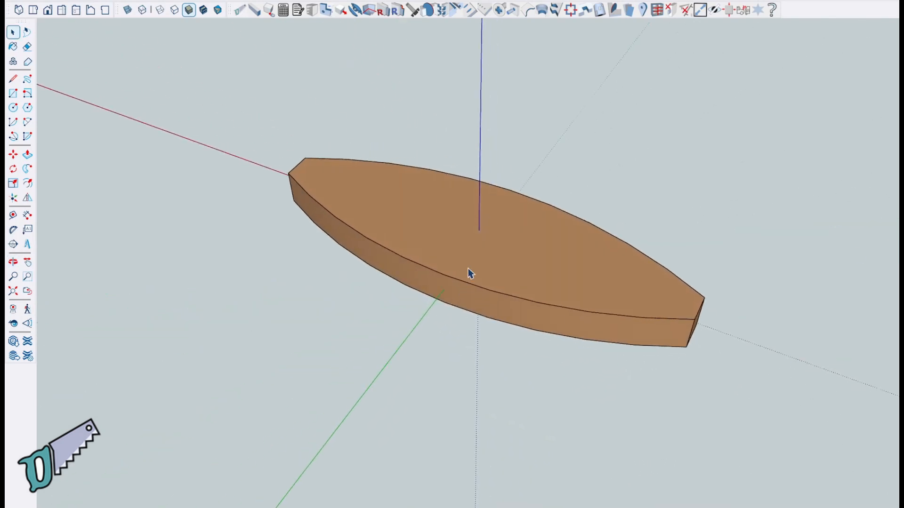
middle_click_drag(587, 301, 544, 265)
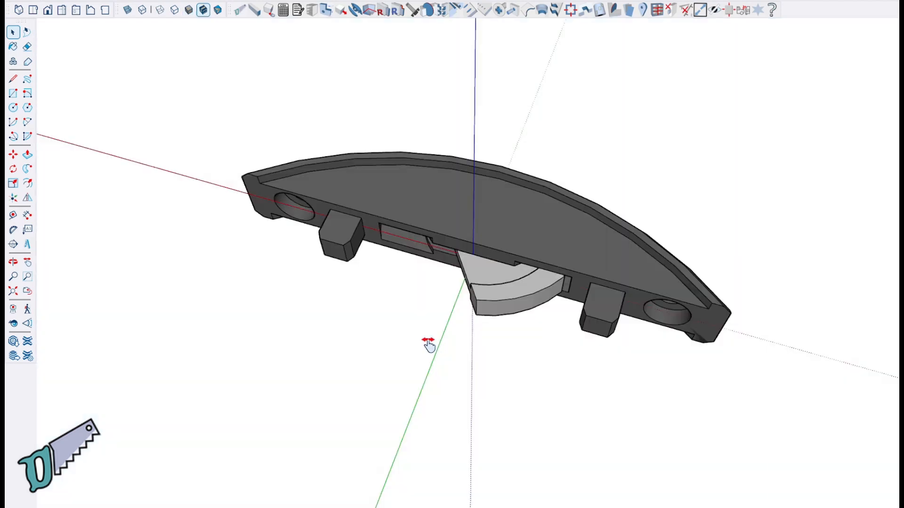
Step: Examine the latch, lugs and screw holes of the dark connector component, and those of its counterpart half, from several angles
middle_click_drag(428, 345, 437, 300)
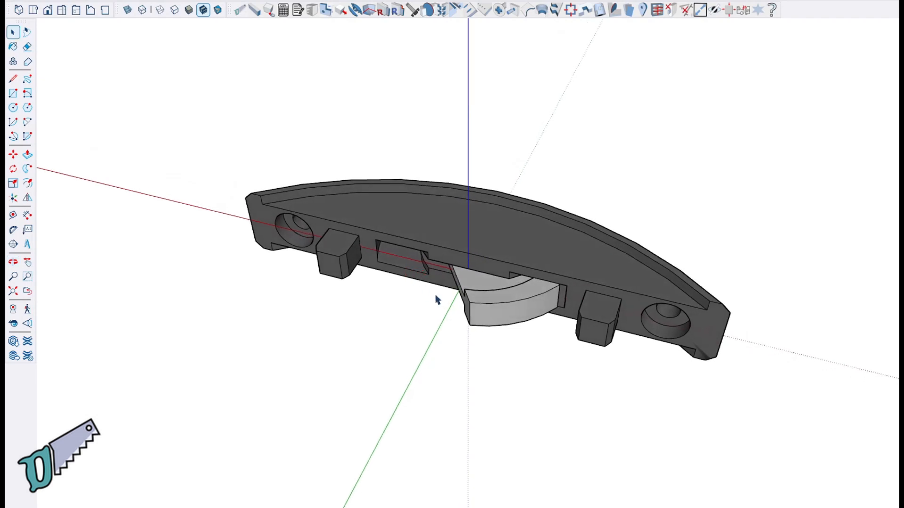
middle_click_drag(660, 349, 527, 344)
scroll(527, 334, "up", 4)
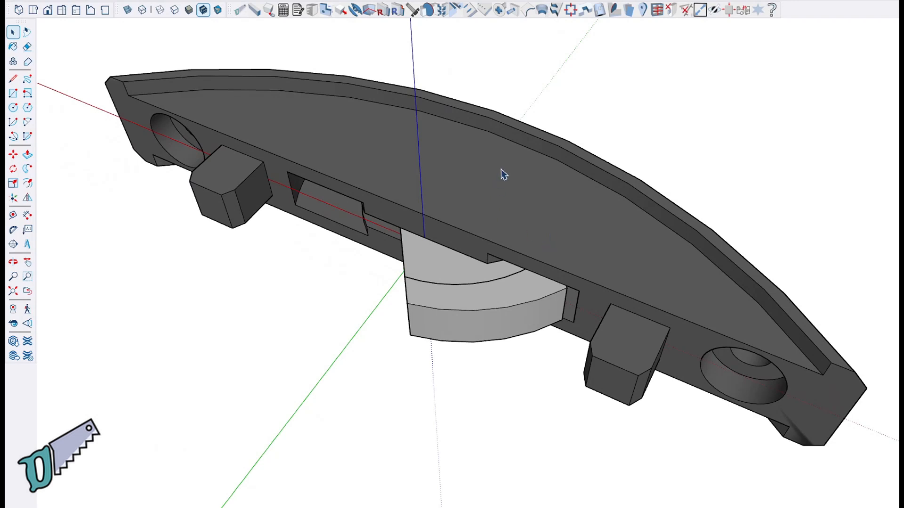
middle_click_drag(503, 208, 480, 231, "shift")
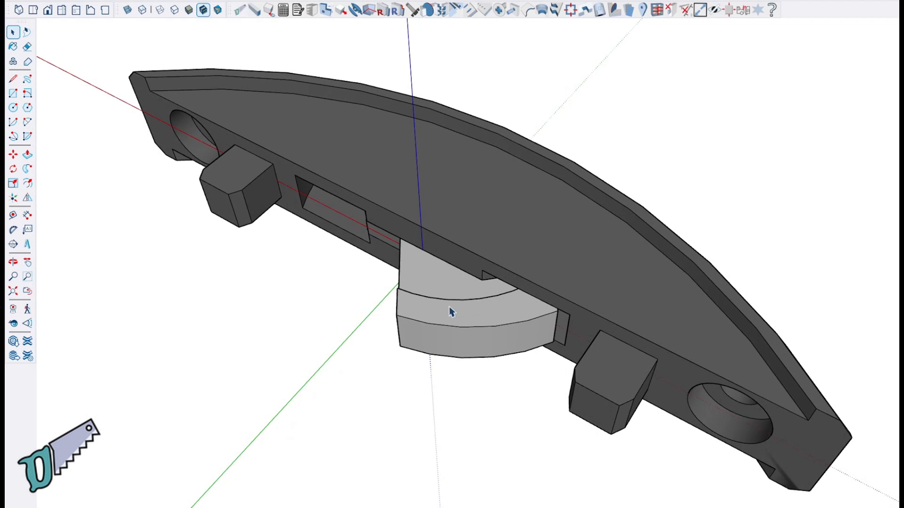
middle_click_drag(452, 210, 480, 257, "shift")
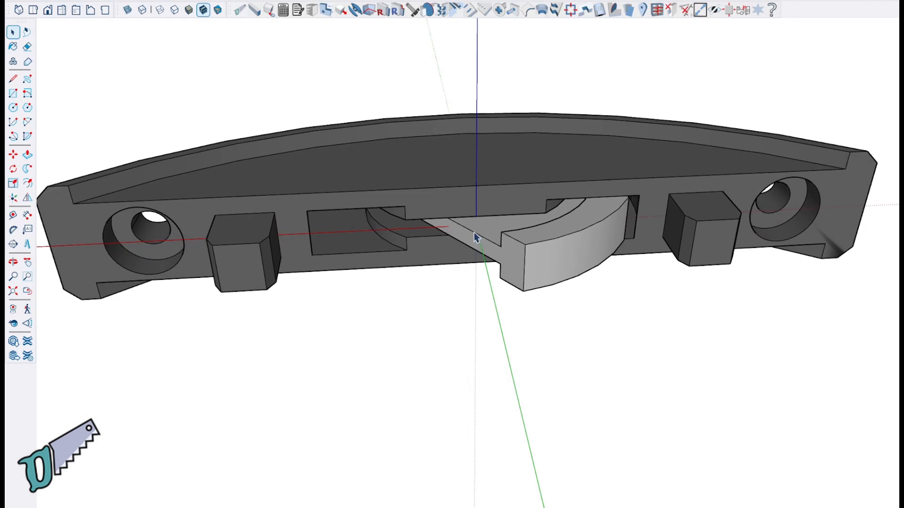
scroll(483, 222, "down", 5)
middle_click_drag(414, 298, 406, 246)
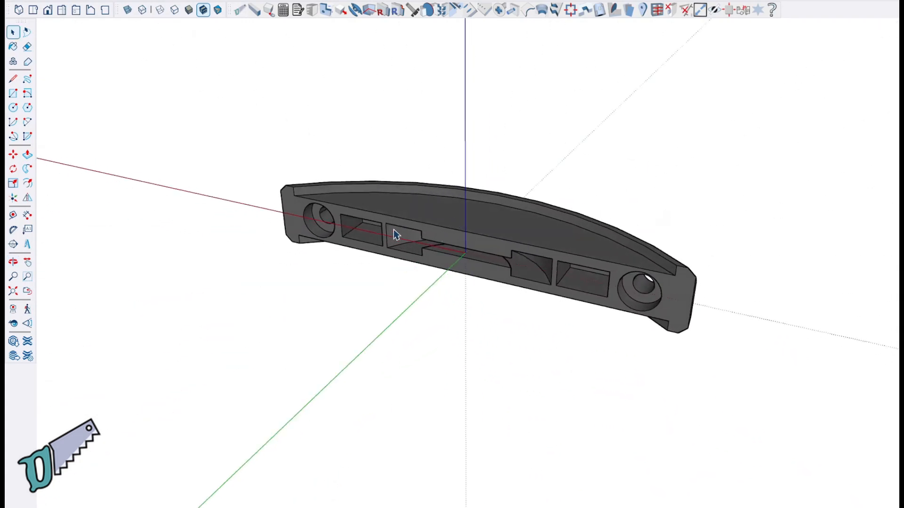
middle_click_drag(517, 249, 542, 280)
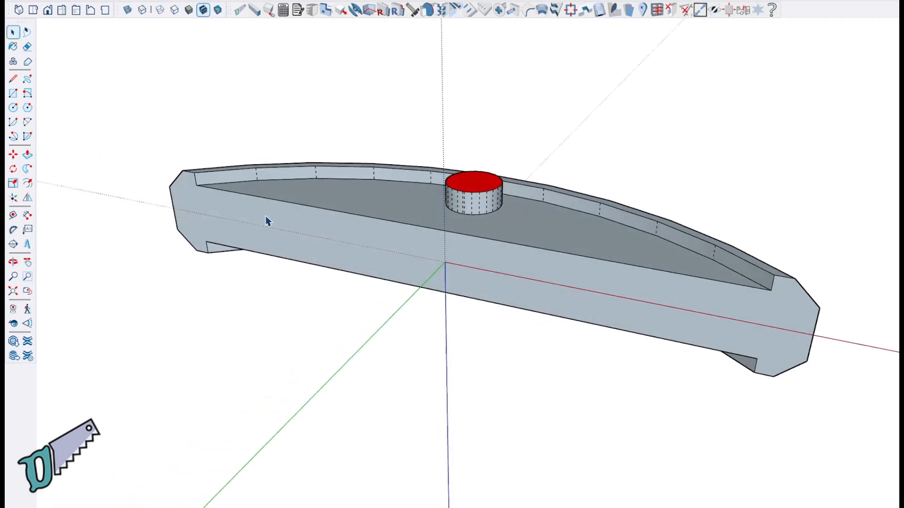
Step: Delete the long flat front face of the connector's machining volume and the red face on top of its cylinder
key("Delete")
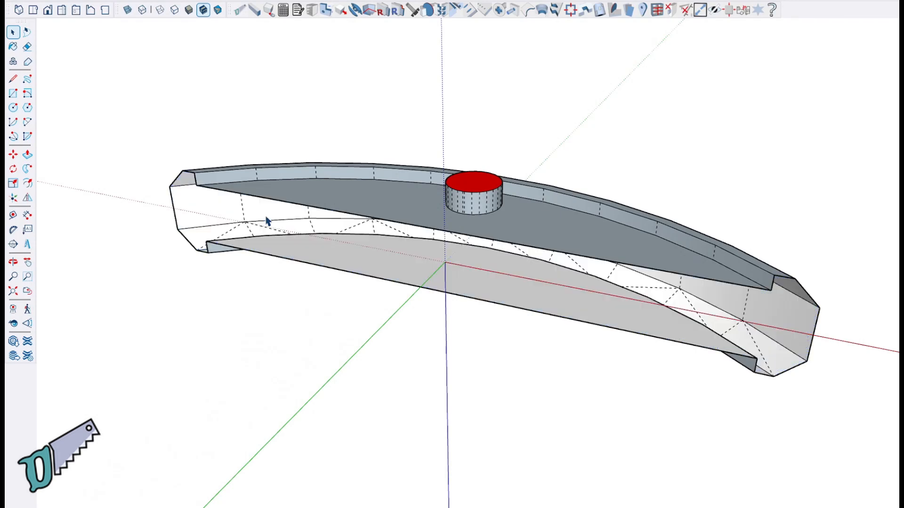
middle_click_drag(268, 221, 193, 198)
middle_click_drag(292, 199, 343, 296)
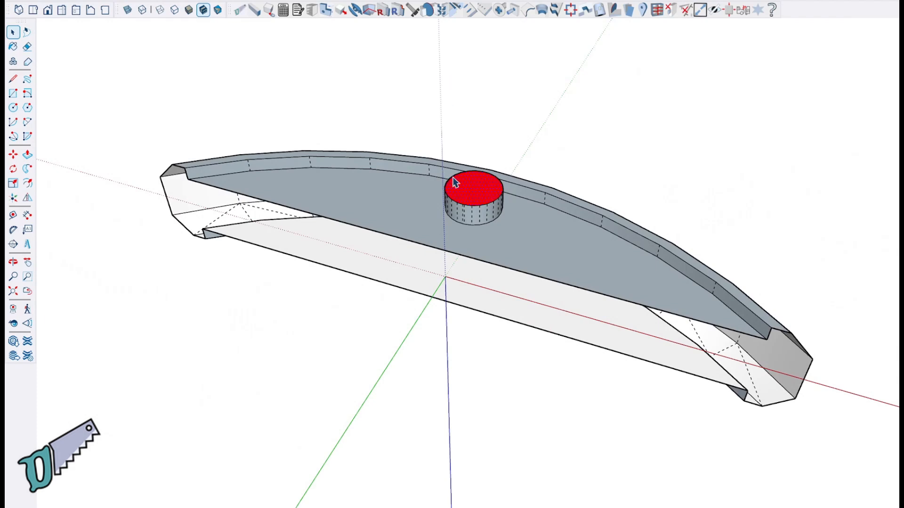
left_click(478, 189)
key("Delete")
middle_click_drag(502, 155, 507, 89)
key("space")
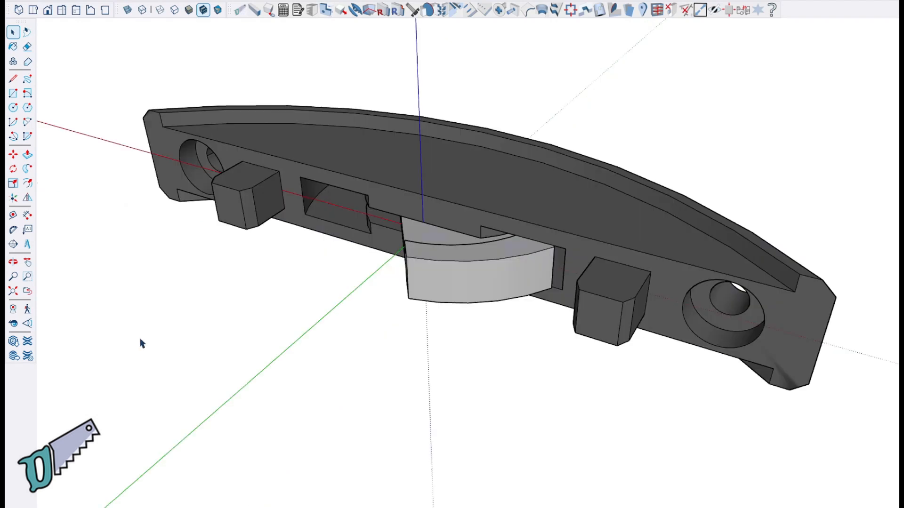
middle_click_drag(141, 343, 337, 389)
scroll(468, 394, "down", 3)
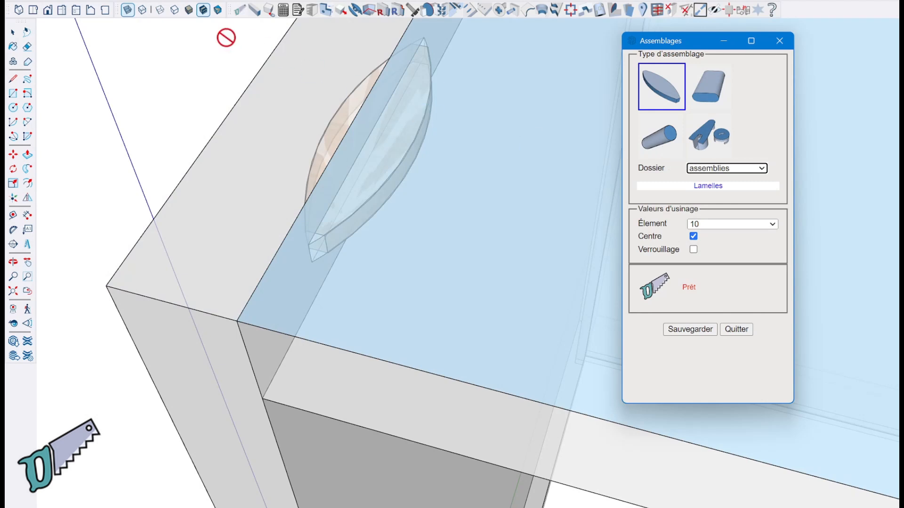
left_click(259, 33)
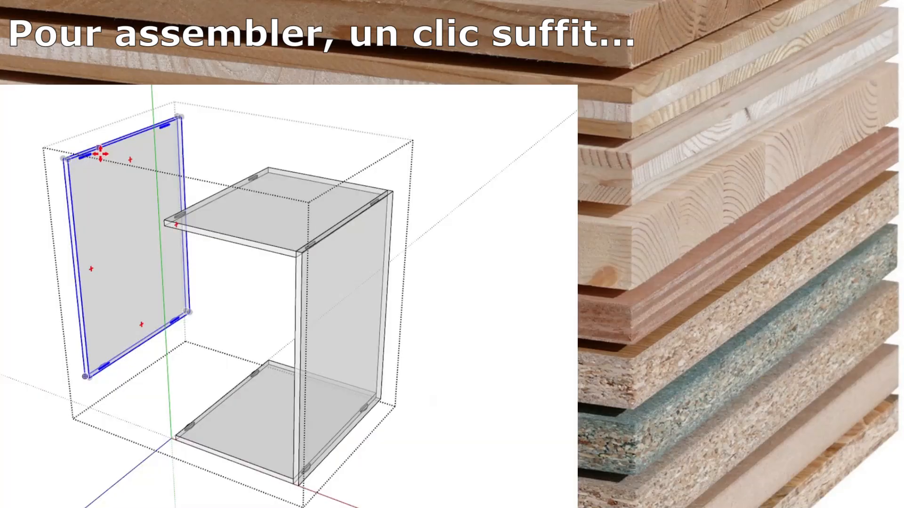
Step: Open the cabinet's upper panel for editing at the biscuit on its exposed side edge
scroll(97, 156, "up", 6)
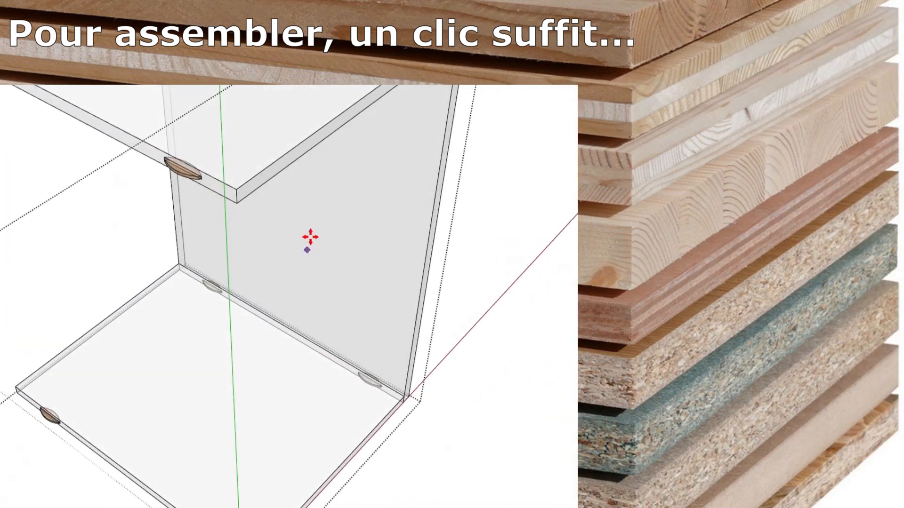
left_click(188, 172)
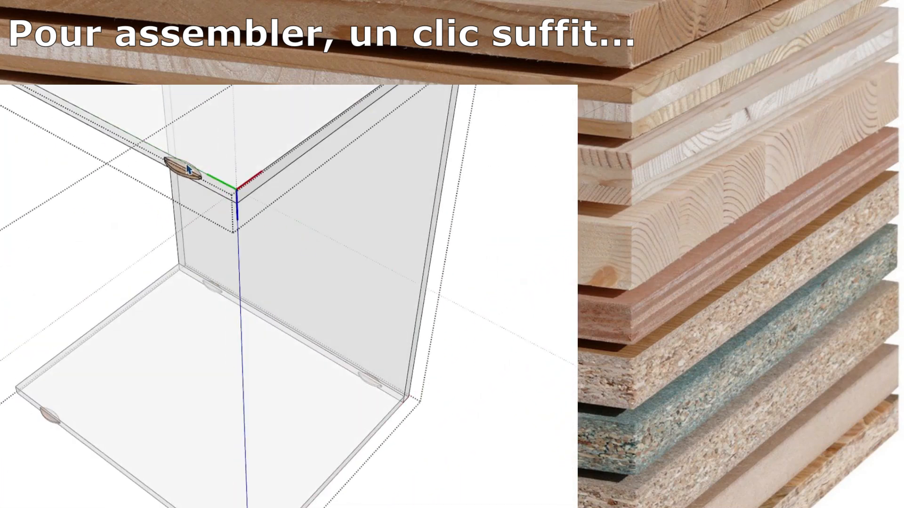
scroll(185, 181, "up", 5)
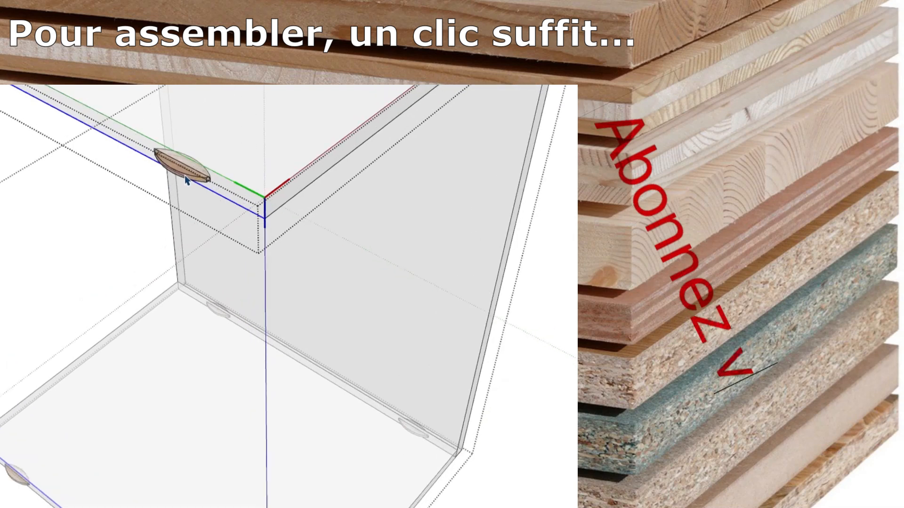